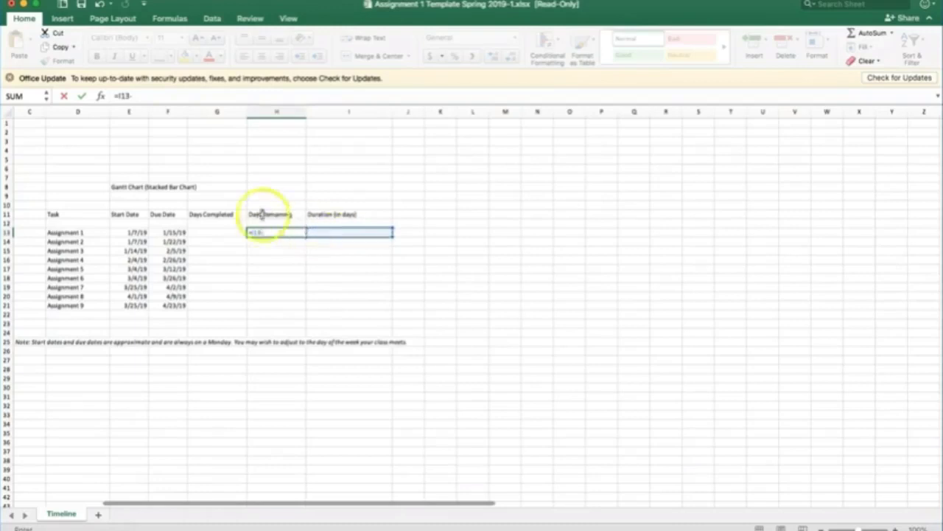
Complete the Days Remaining formula =I13-G13 for Assignment 1 and fill it down to Assignment 9 in H21
left_click(220, 232)
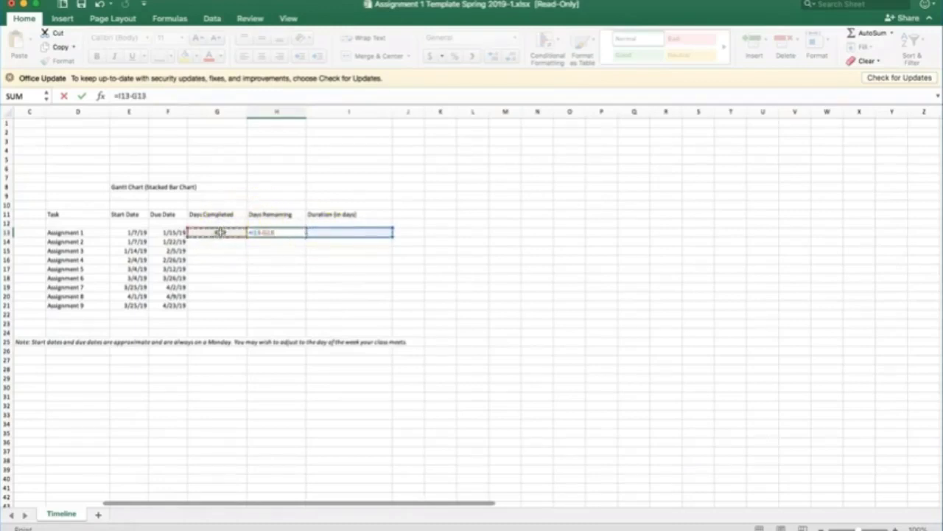
key("Return")
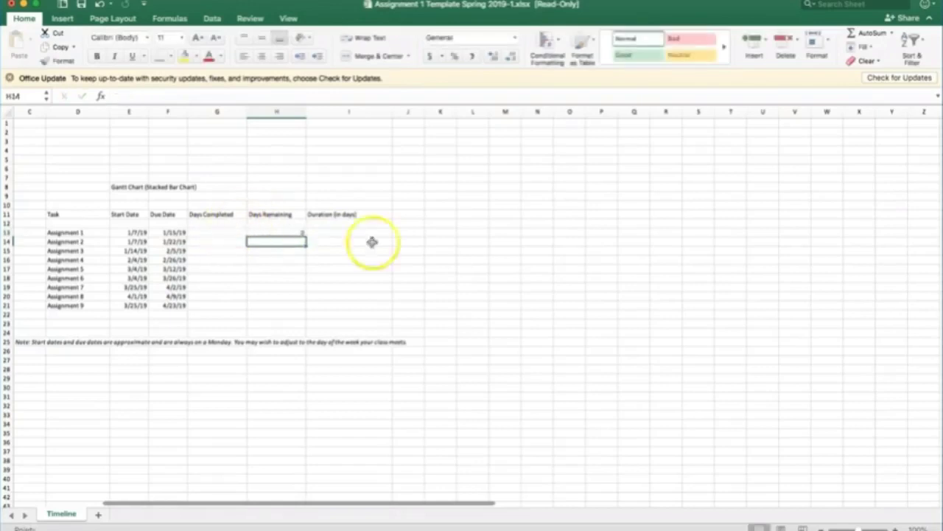
left_click(278, 233)
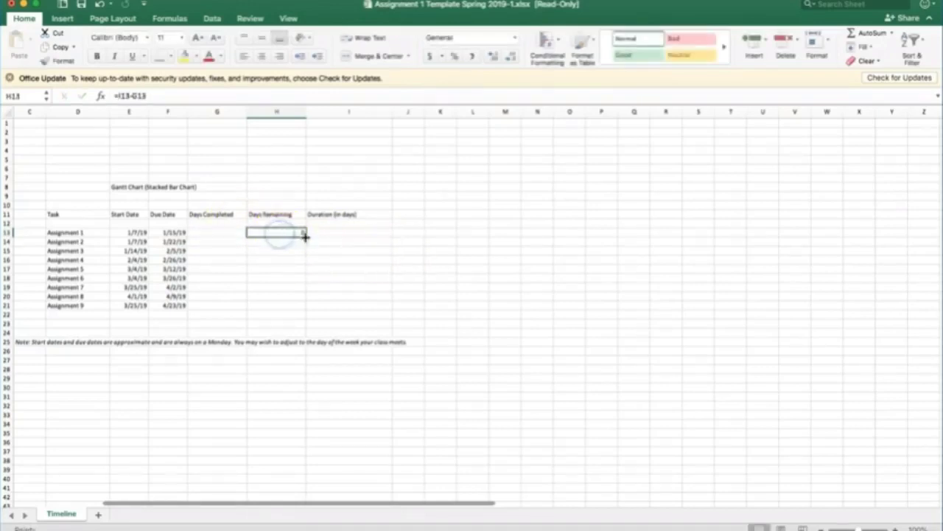
left_click_drag(306, 235, 303, 308)
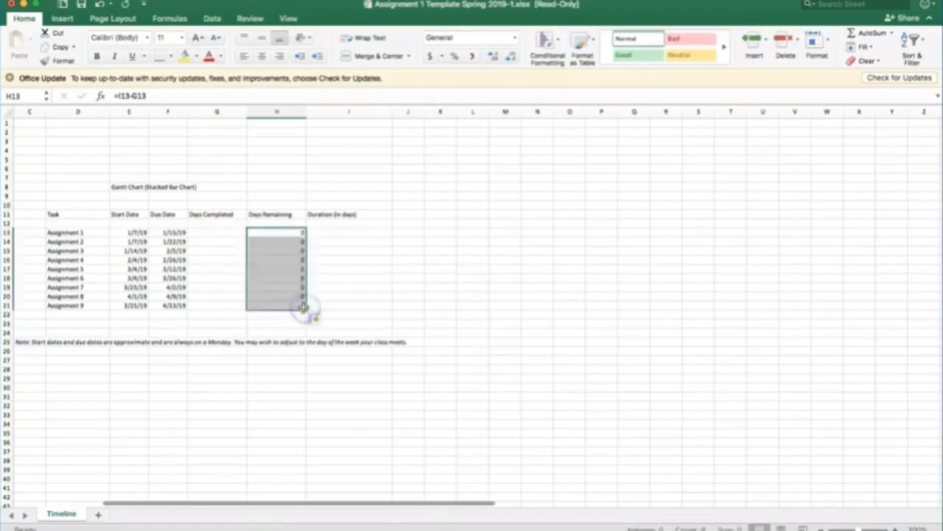
Calculate Assignment 1's duration in I13 as =F13-E13 and fill the formula down through I21
left_click(326, 233)
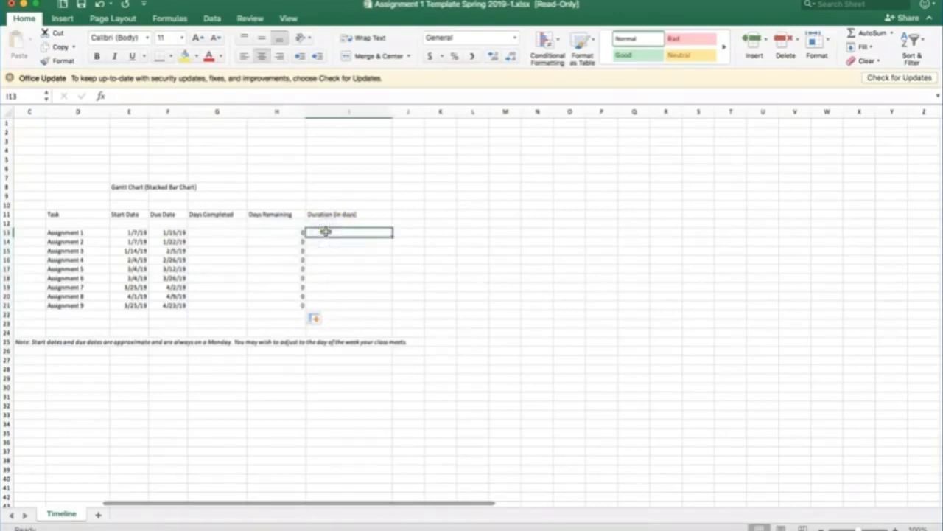
type("=")
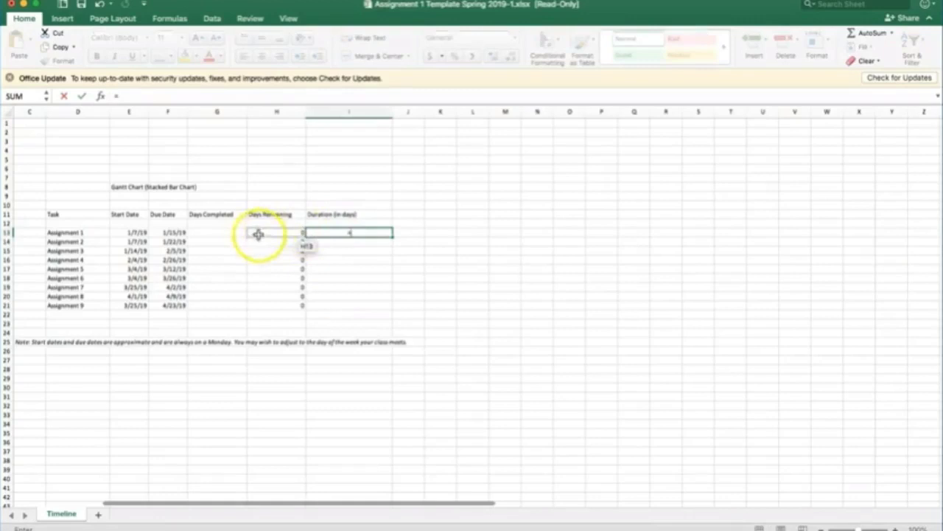
left_click(172, 232)
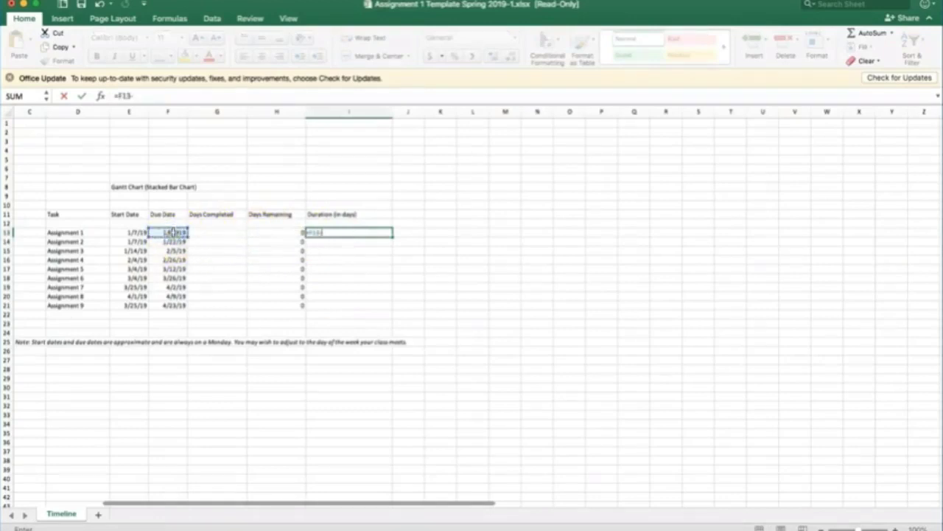
type("-")
left_click(122, 233)
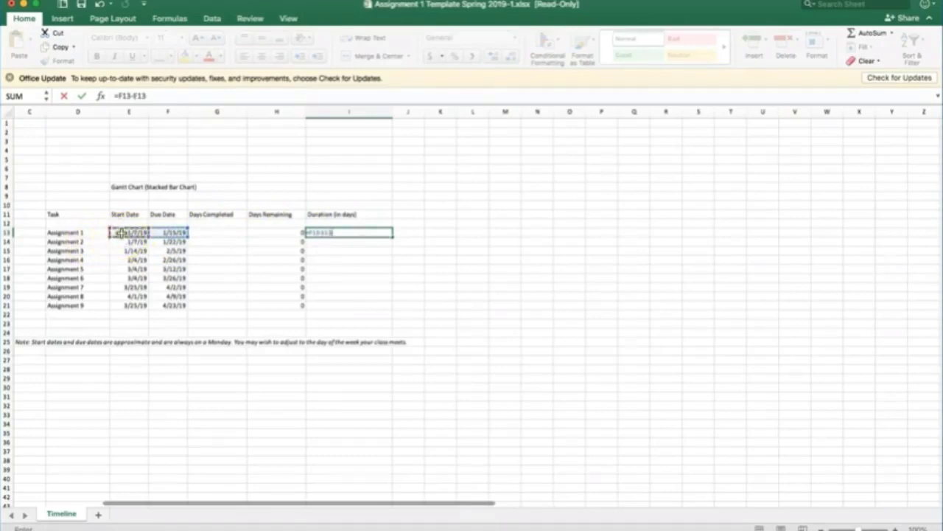
key("Return")
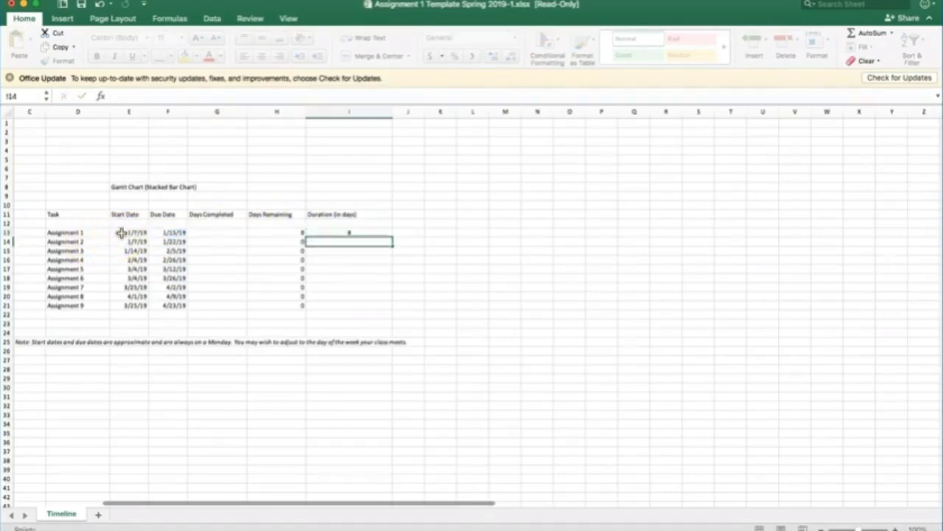
left_click(349, 232)
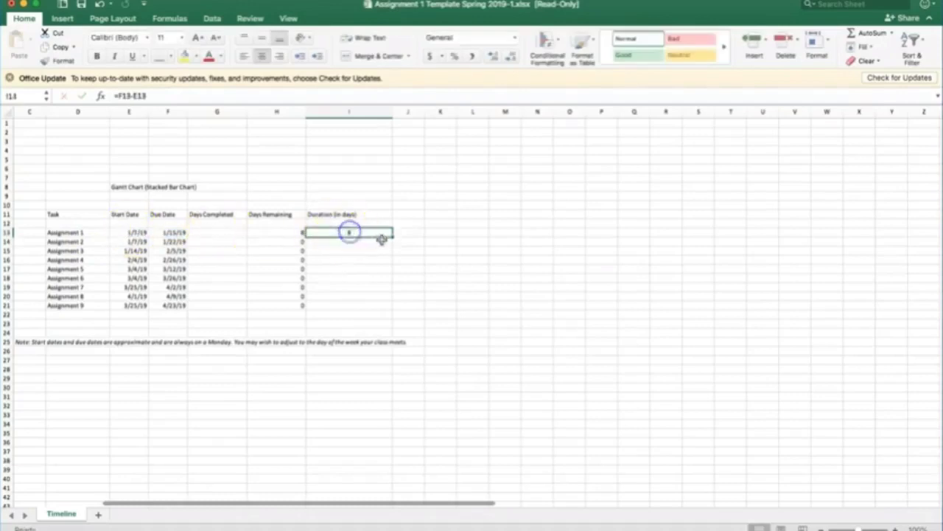
left_click_drag(393, 237, 389, 307)
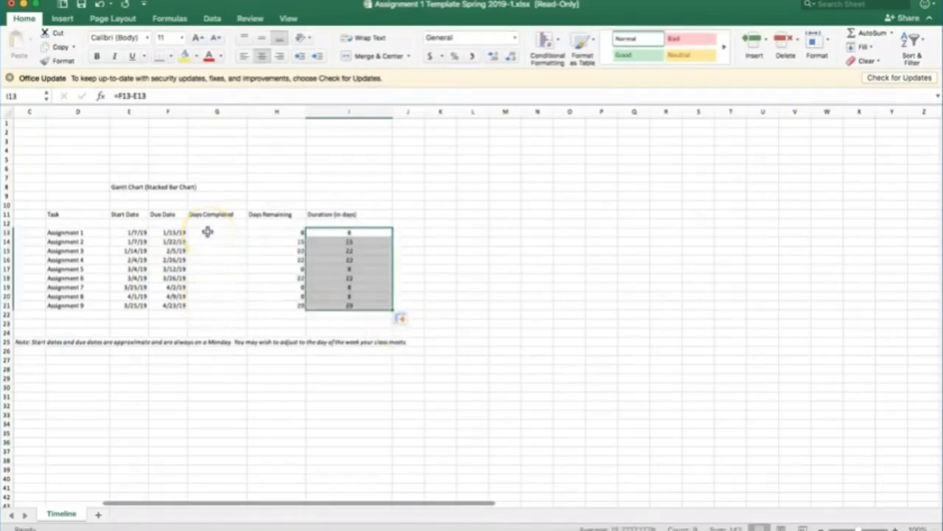
Enter 4 days completed for Assignment 1 and 7 for Assignment 2
left_click(208, 232)
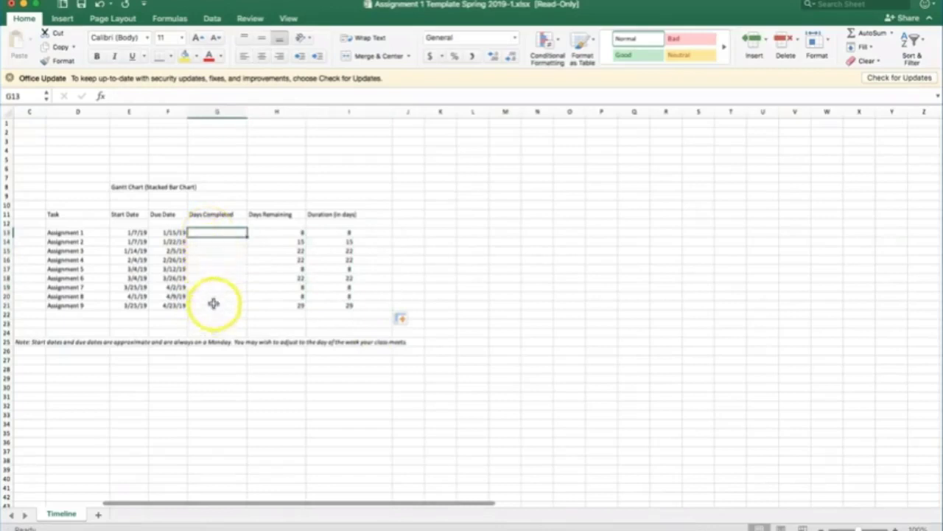
type("4")
left_click(226, 243)
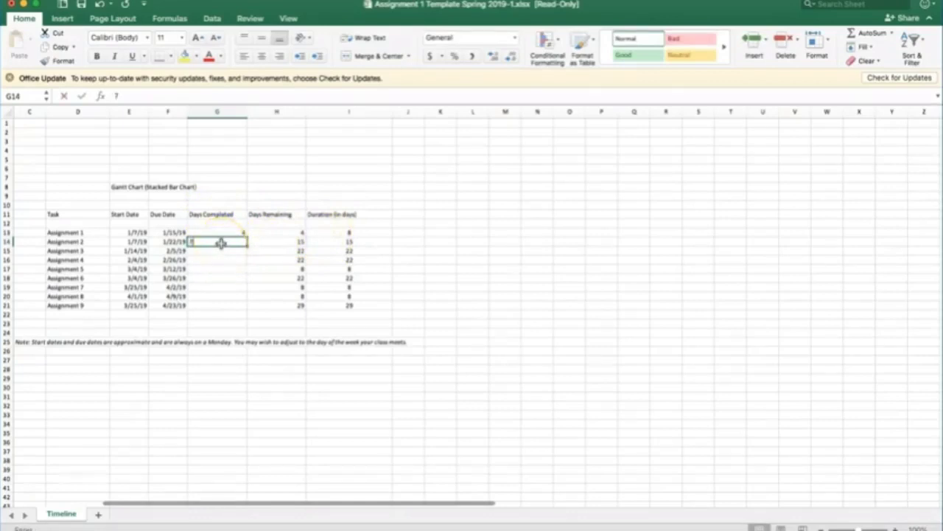
left_click(436, 277)
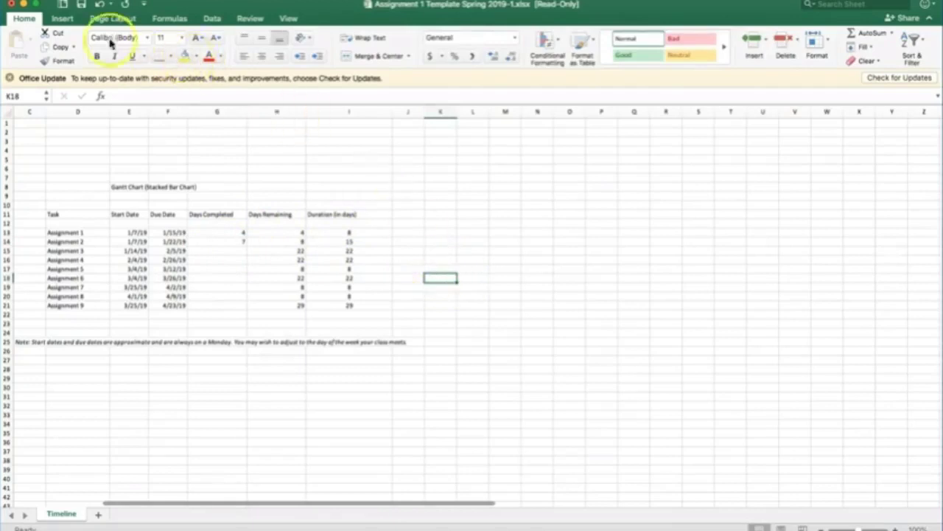
Insert an empty 2-D stacked bar chart beside the table and enlarge it to span about columns M to V
left_click(64, 19)
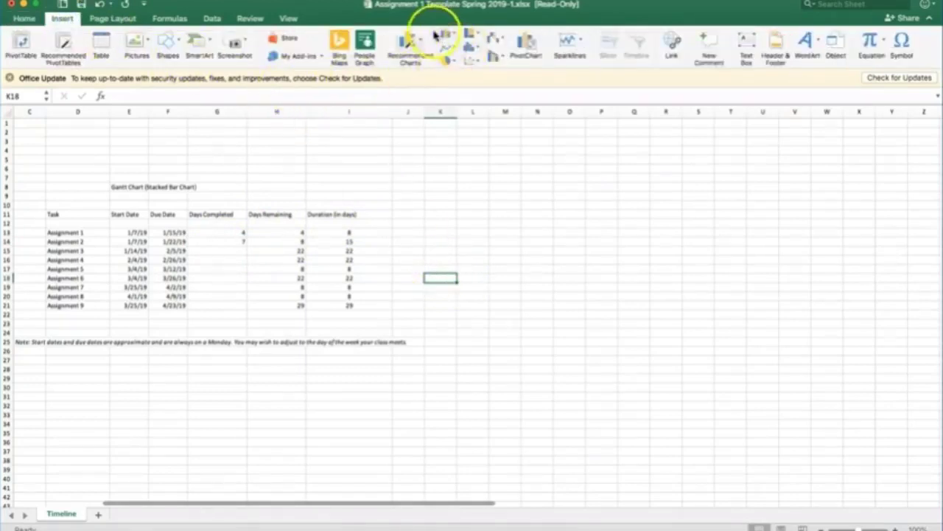
left_click(479, 49)
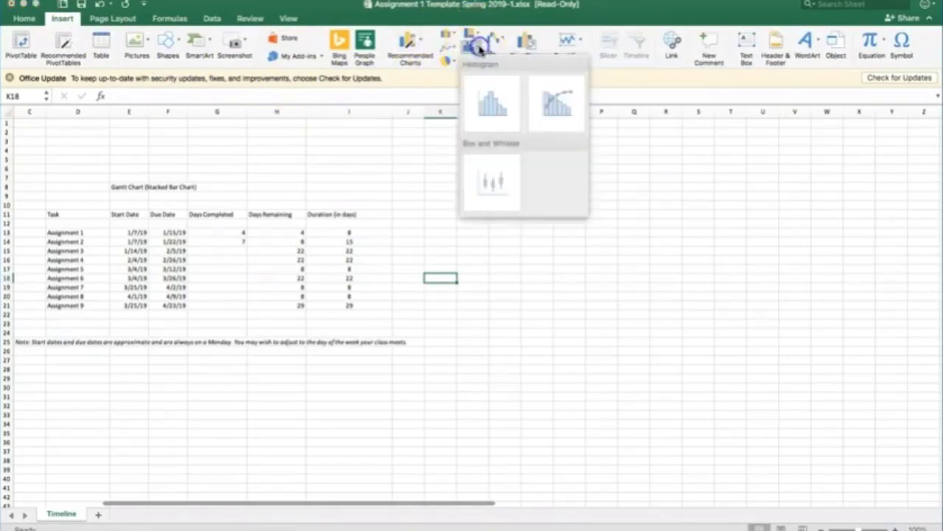
left_click(479, 48)
left_click(456, 35)
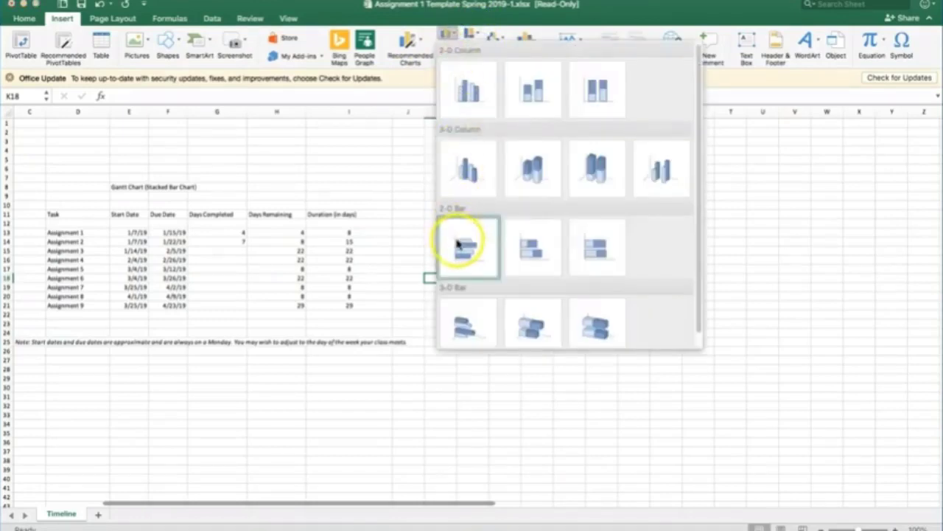
left_click(529, 248)
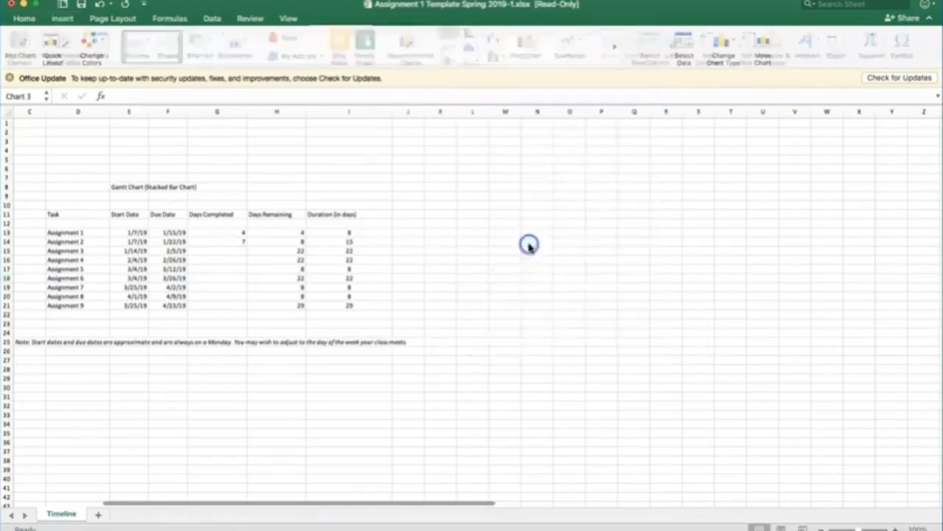
left_click_drag(527, 247, 659, 189)
left_click_drag(723, 321, 801, 363)
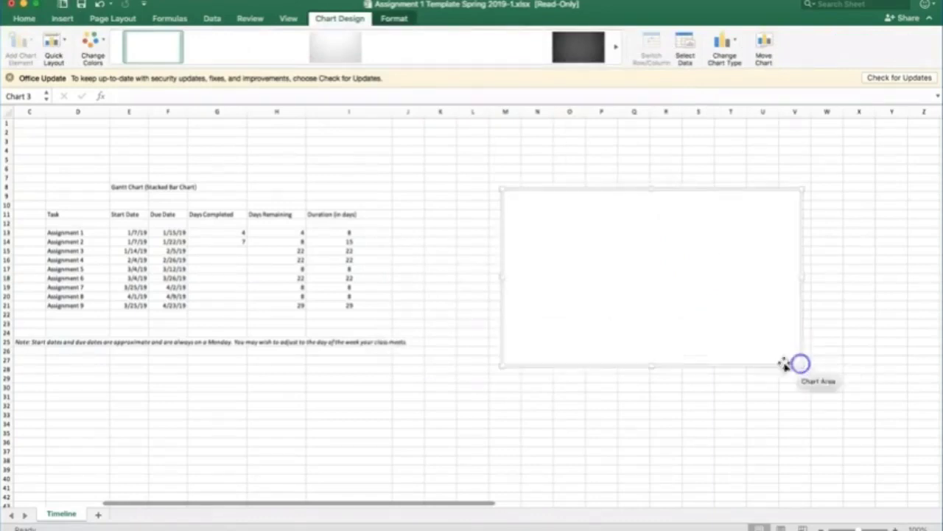
Edit the empty chart's data source to add a series named Start Date with Y values from E13:E21
right_click(625, 271)
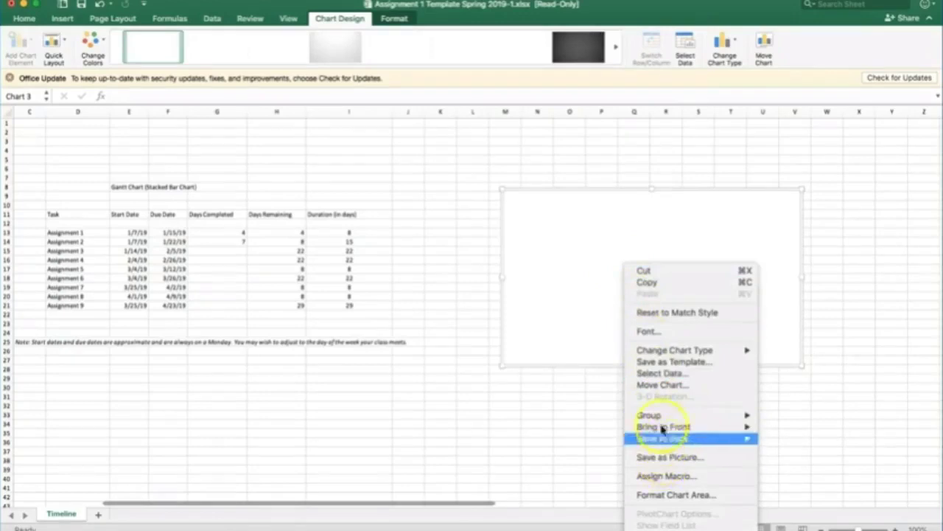
left_click(660, 375)
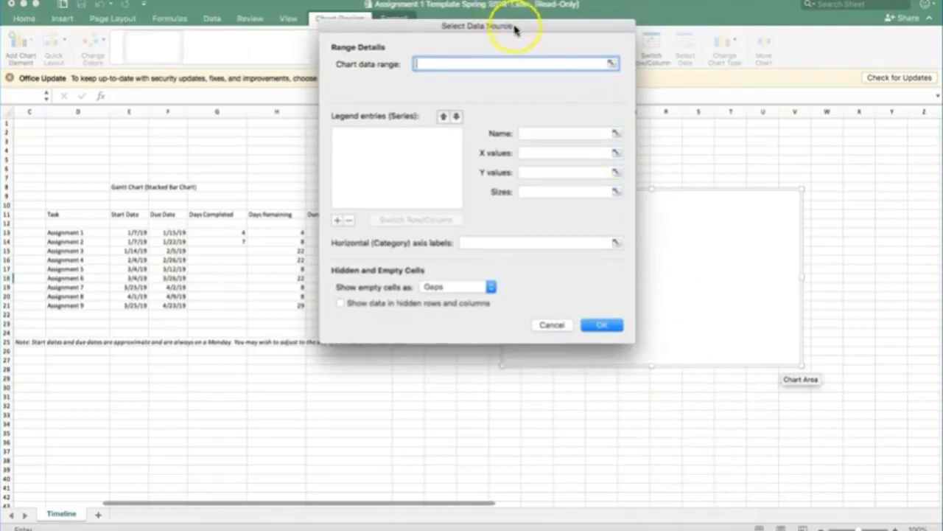
left_click_drag(519, 27, 672, 36)
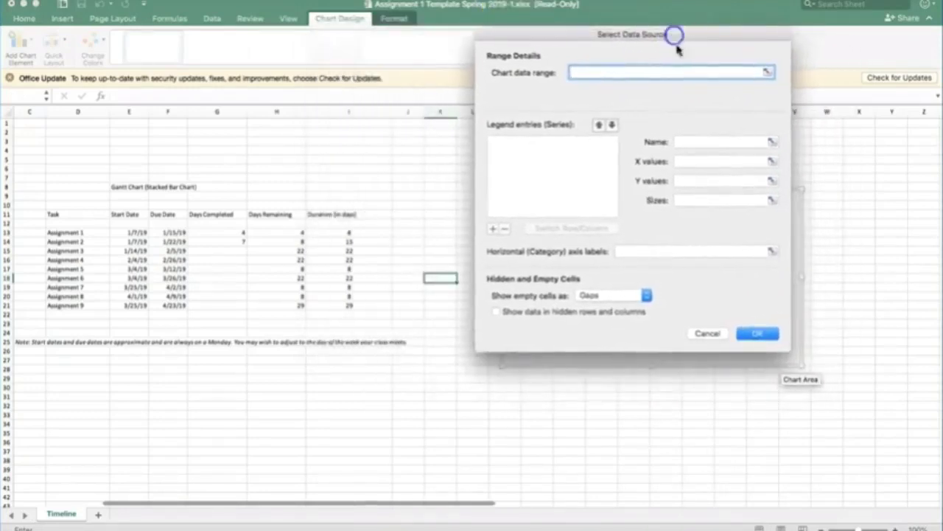
left_click(492, 232)
left_click(692, 143)
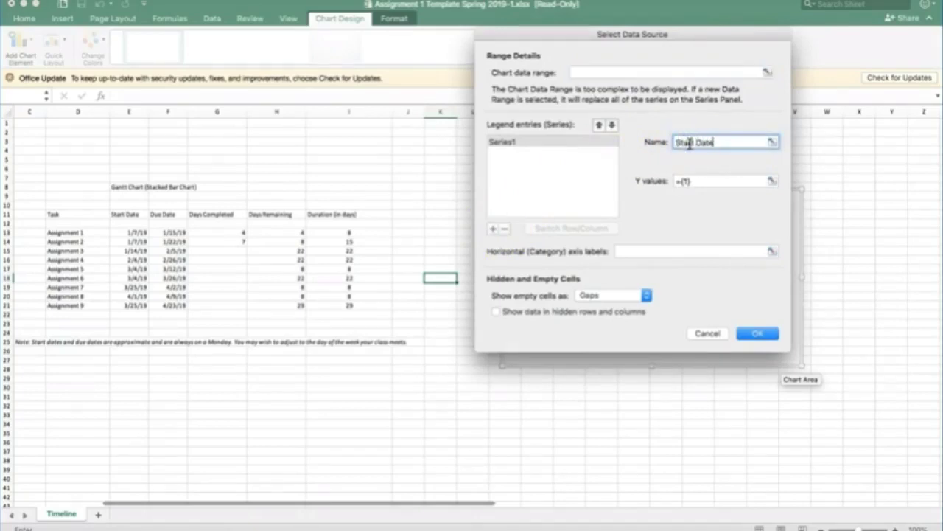
left_click(774, 182)
left_click_drag(131, 233, 136, 302)
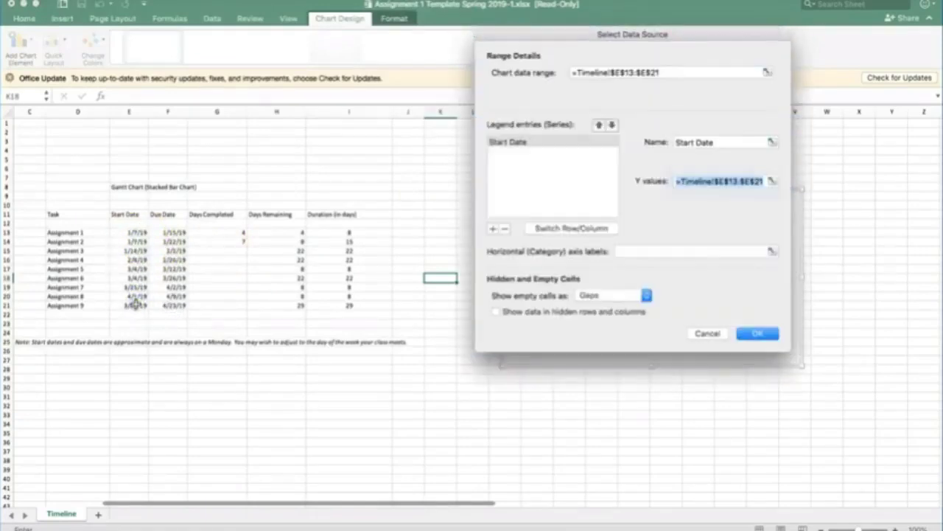
Add a second chart series named Days Completed with Y values from G13:G21
left_click(491, 230)
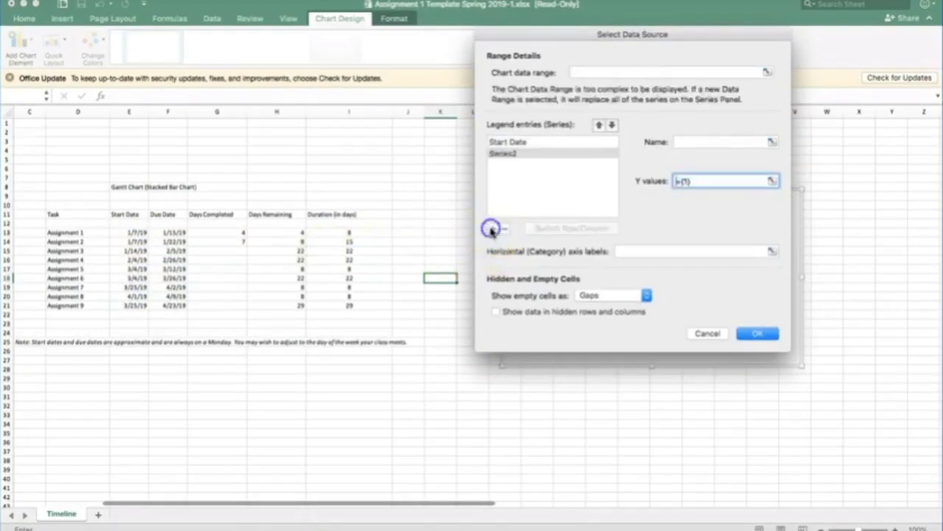
left_click(690, 141)
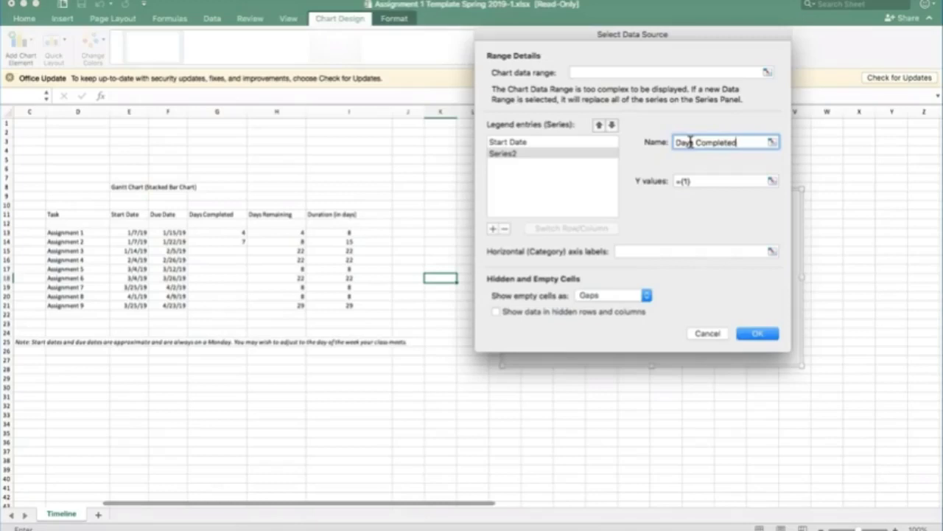
left_click(772, 181)
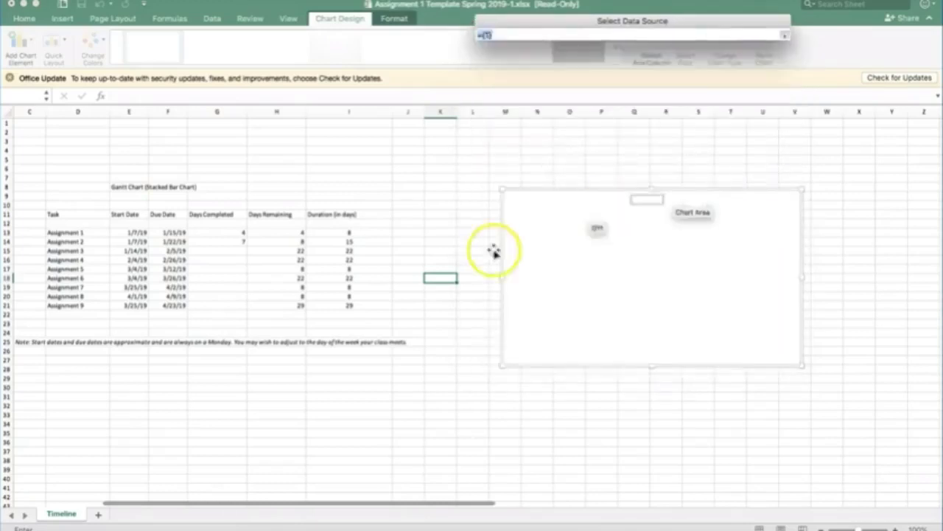
left_click_drag(198, 232, 202, 303)
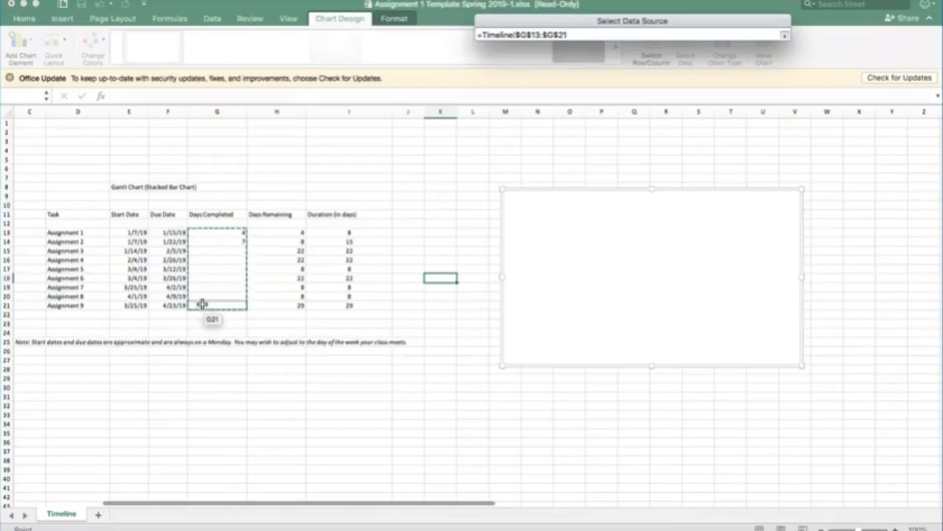
key("Return")
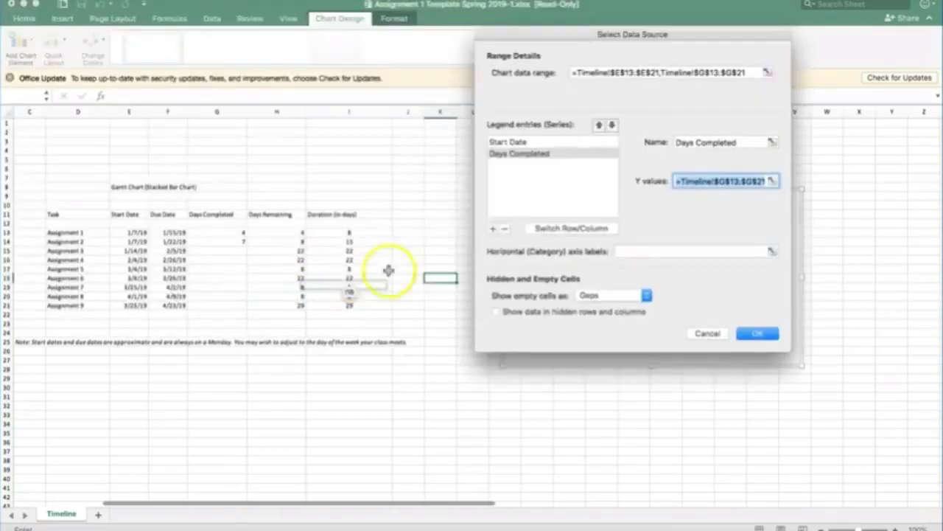
Add a third chart series named Days Remaining with Y values from H13:H21
left_click(493, 230)
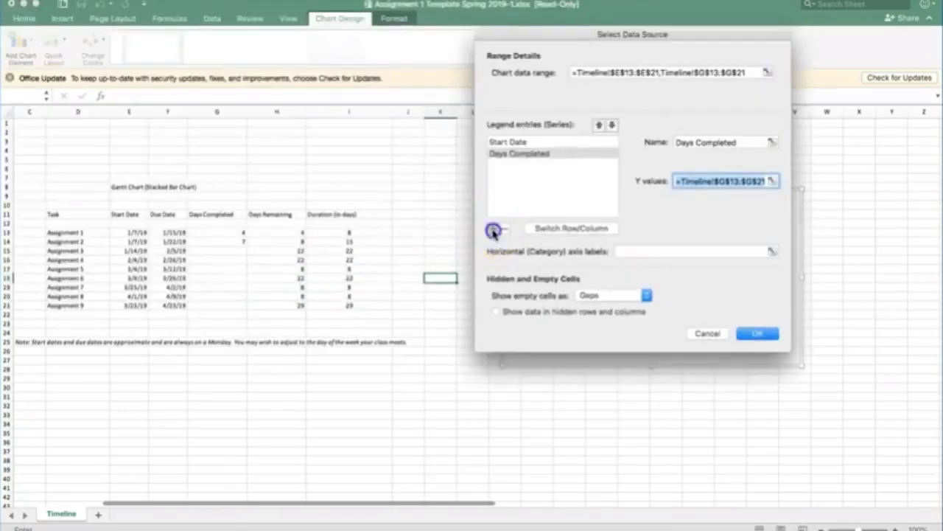
left_click(687, 141)
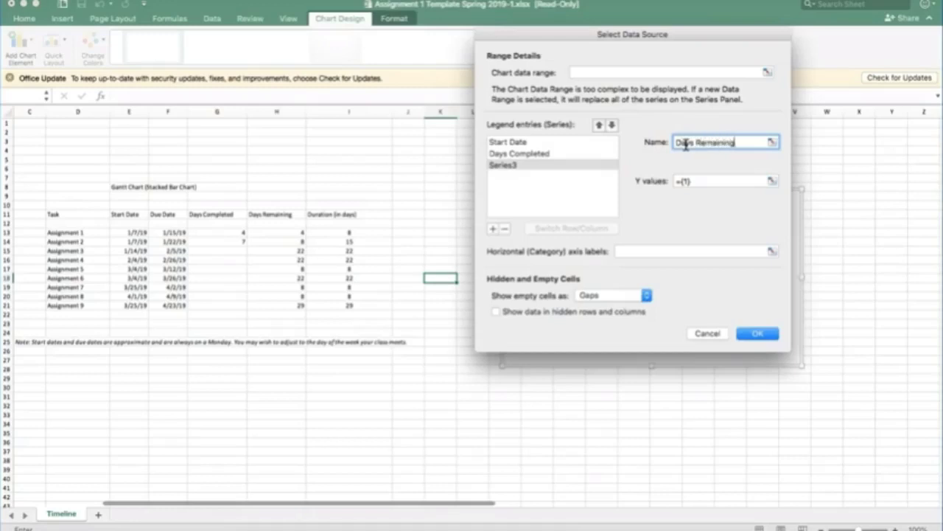
left_click(772, 180)
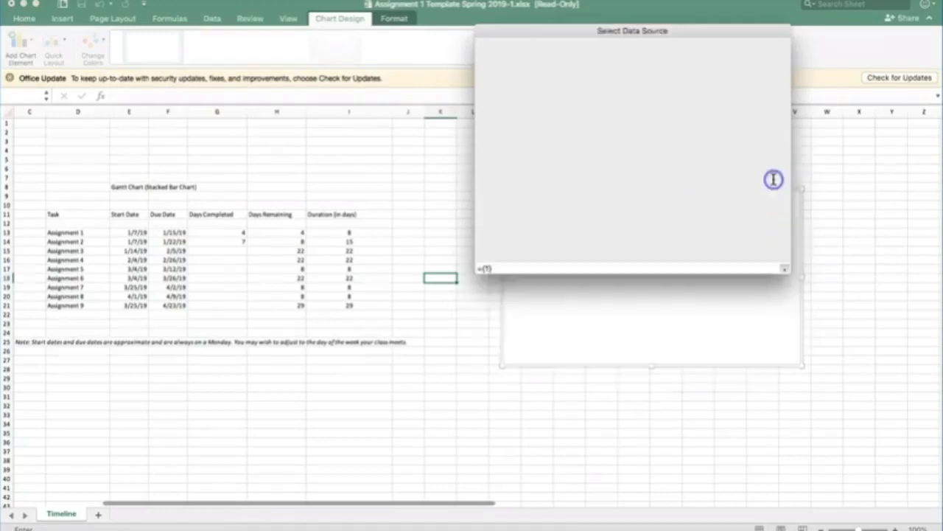
left_click_drag(266, 231, 272, 299)
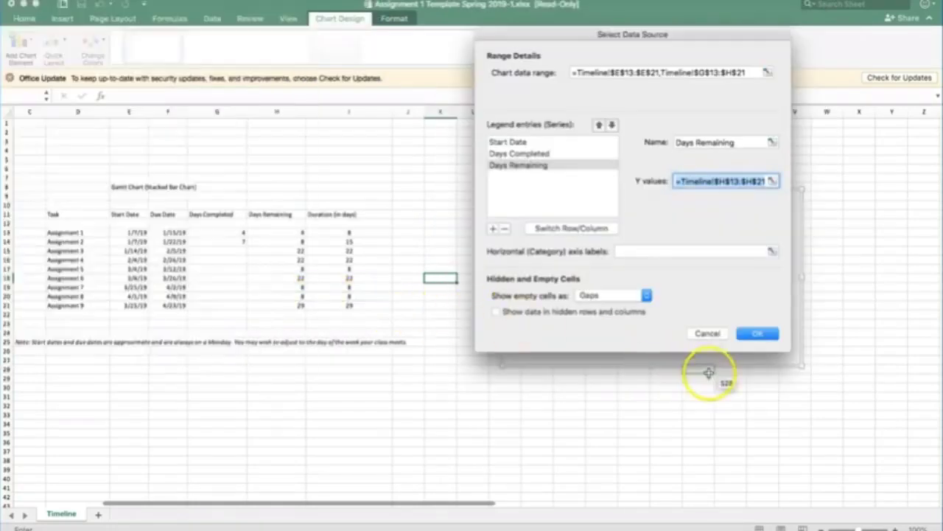
Use D13:D21 as the chart's category axis labels, apply the data source, and enlarge the chart to span about columns K to X
left_click(772, 251)
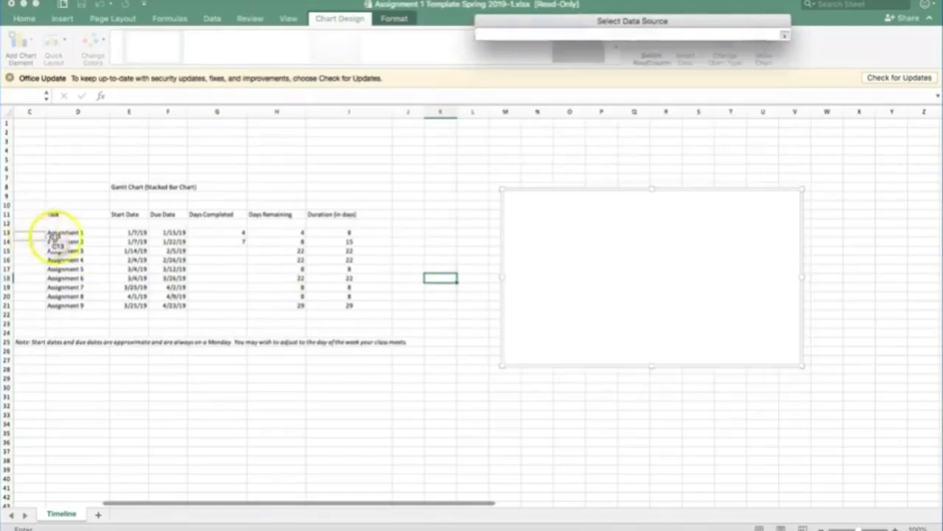
left_click(62, 233)
left_click_drag(62, 233, 64, 305)
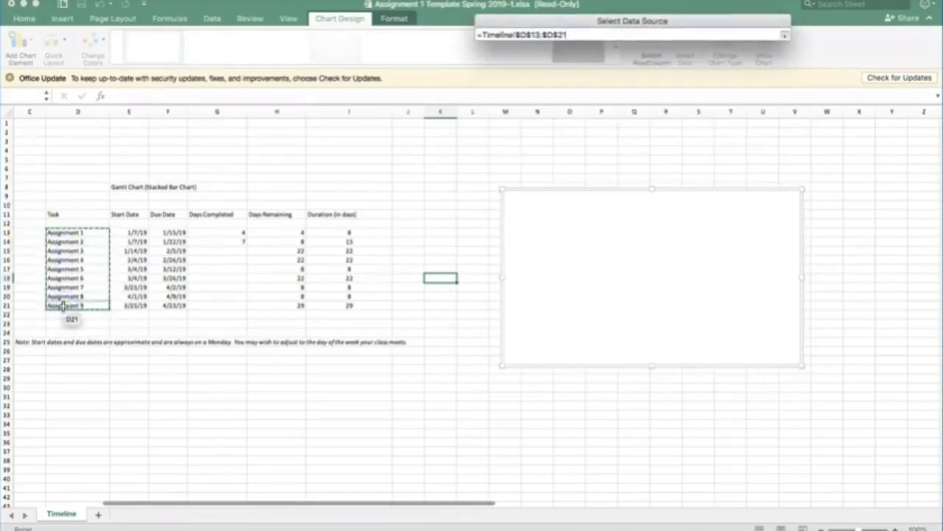
key("Return")
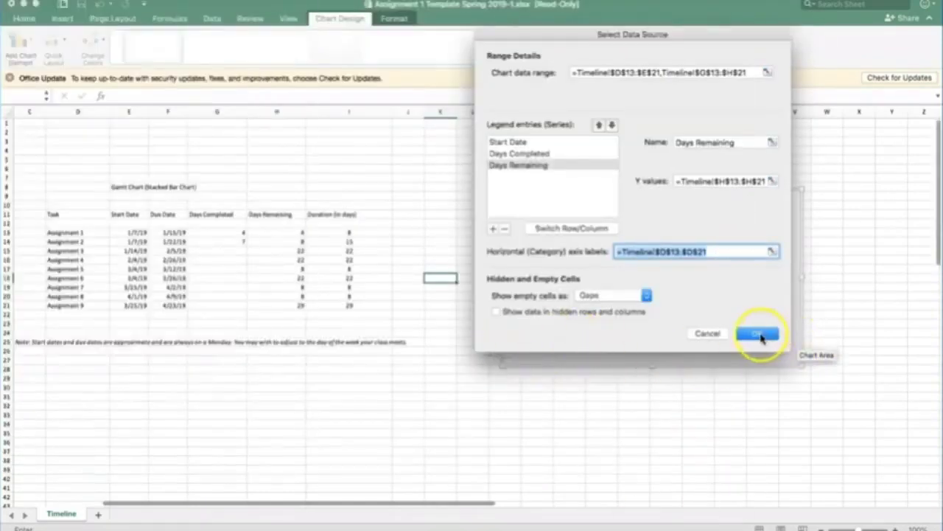
left_click(762, 335)
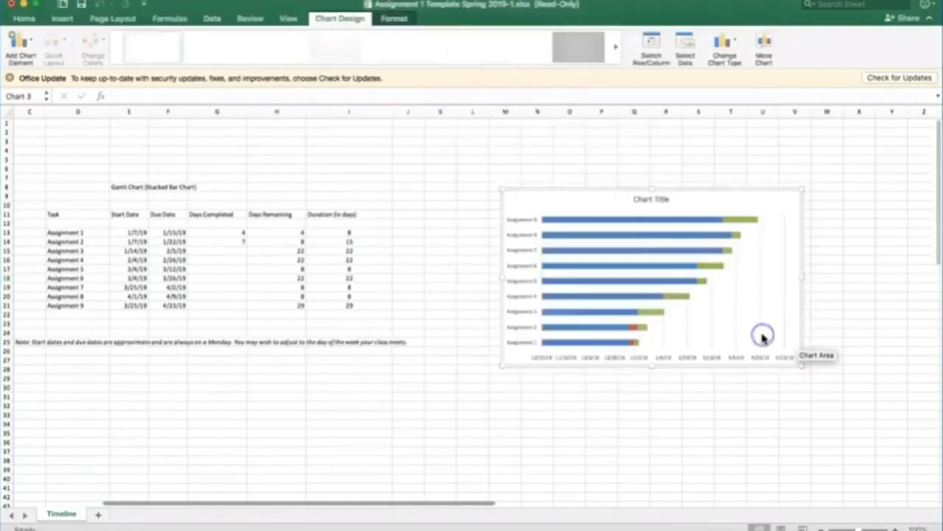
left_click_drag(803, 367, 861, 427)
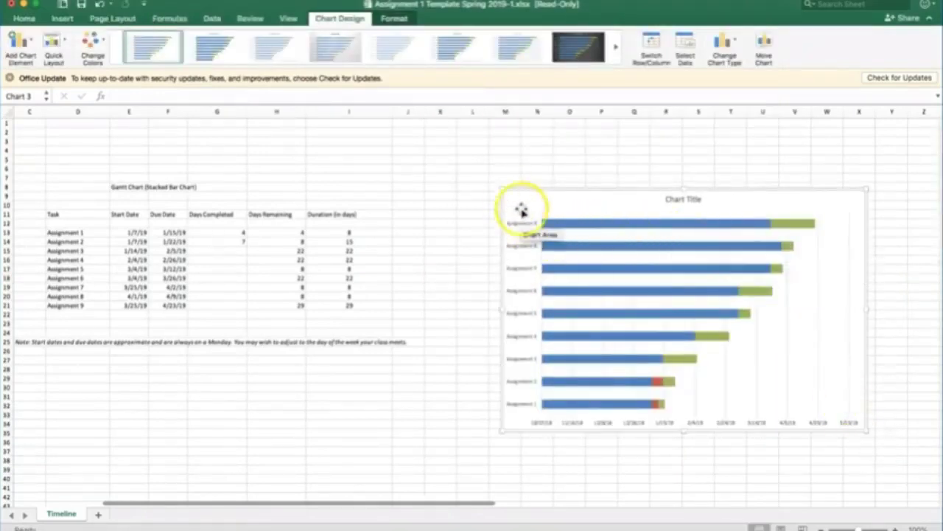
left_click_drag(504, 190, 445, 159)
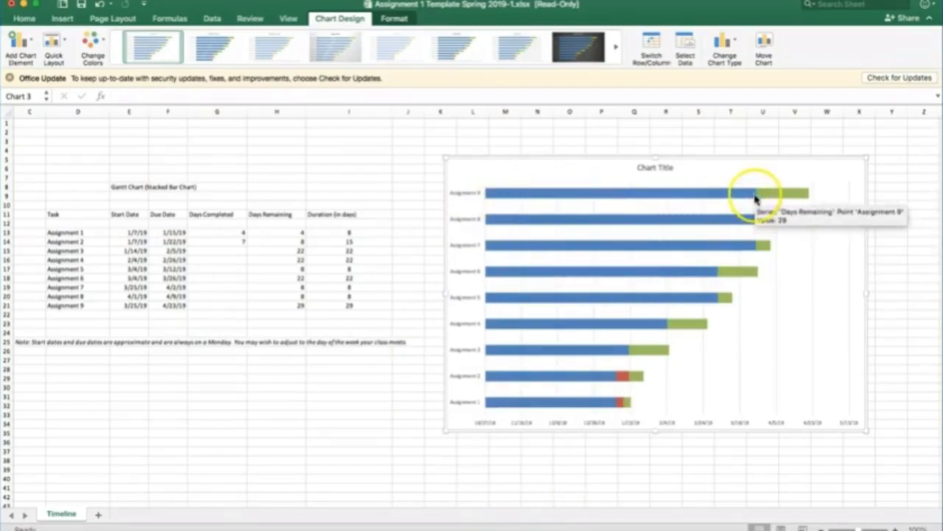
Set the fill of the Start Date series bars to No Fill
right_click(501, 198)
left_click(495, 196)
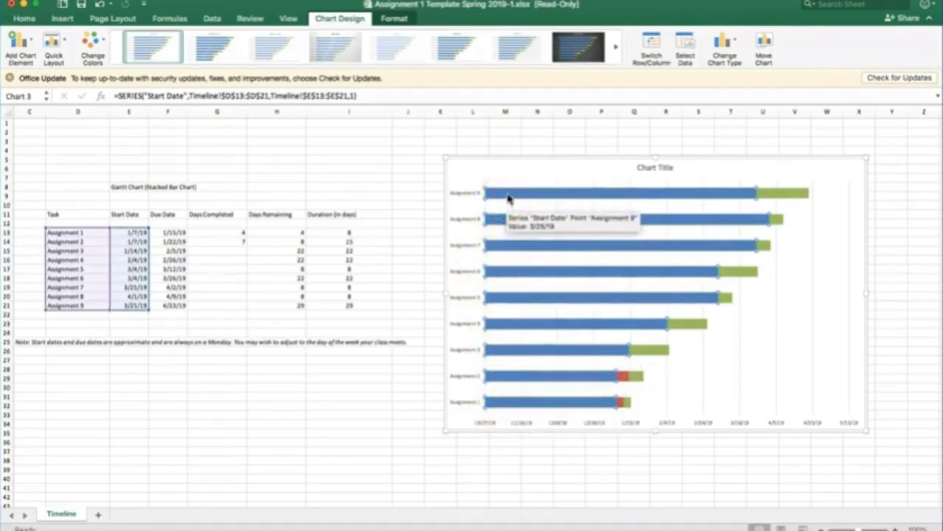
left_click(341, 95)
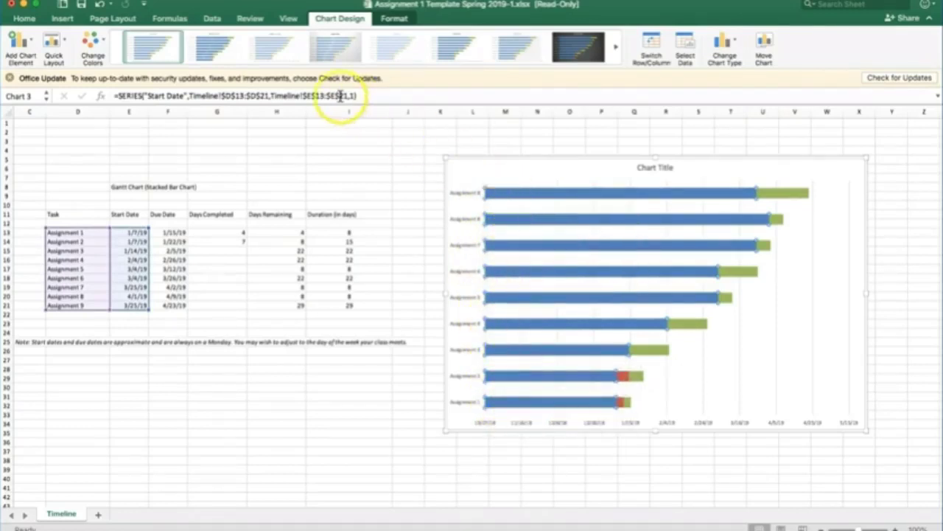
left_click(392, 22)
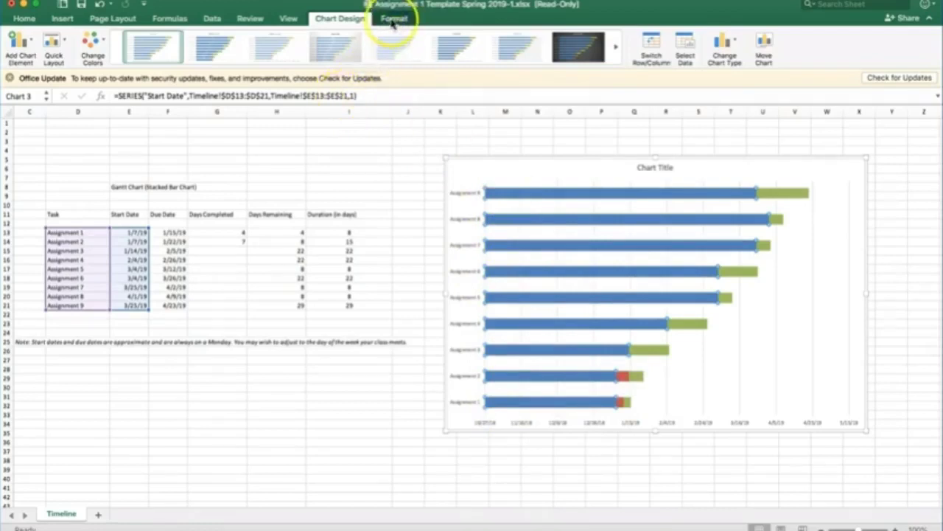
left_click(392, 22)
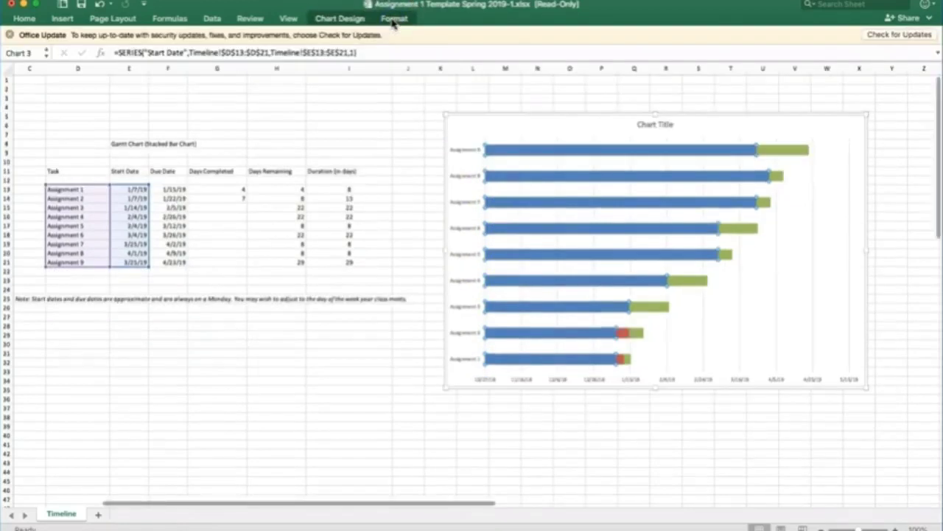
left_click(392, 22)
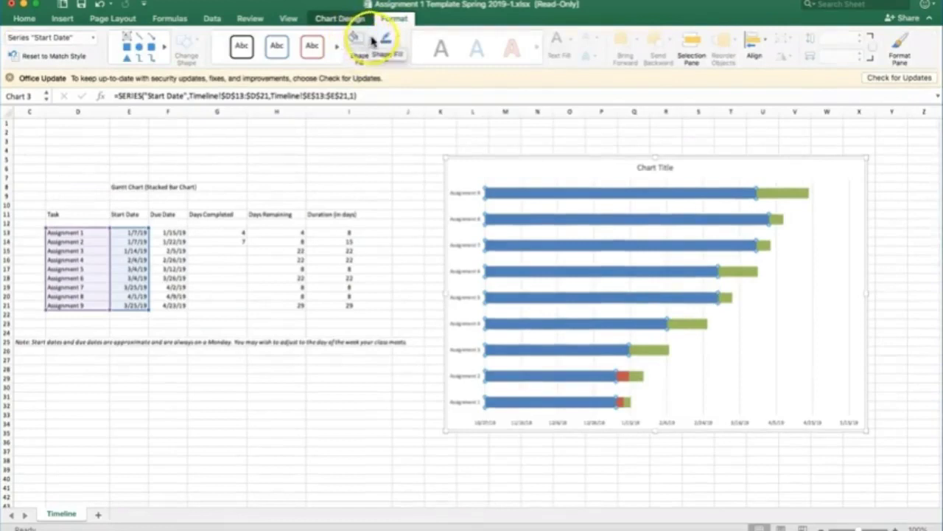
left_click(372, 41)
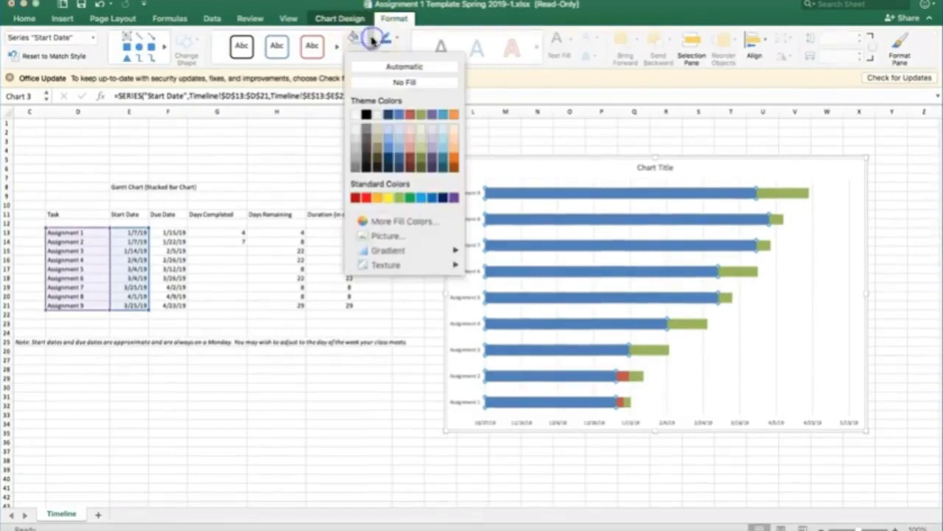
left_click(374, 83)
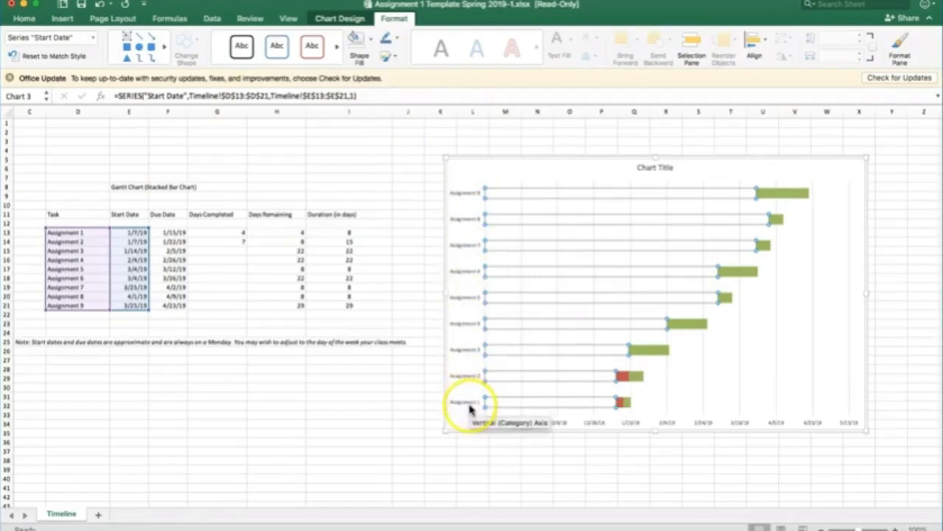
Format the vertical category axis to list the assignments in reverse order
right_click(461, 194)
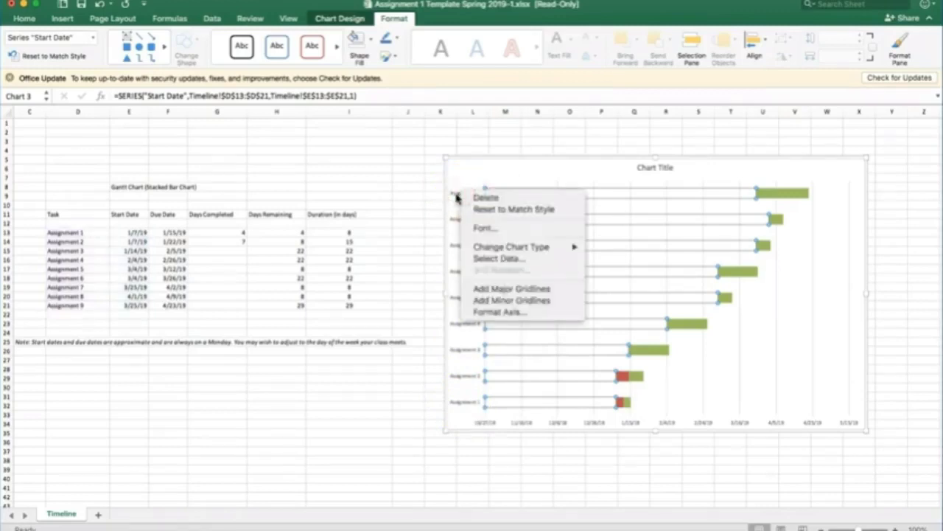
left_click(457, 197)
left_click(457, 197)
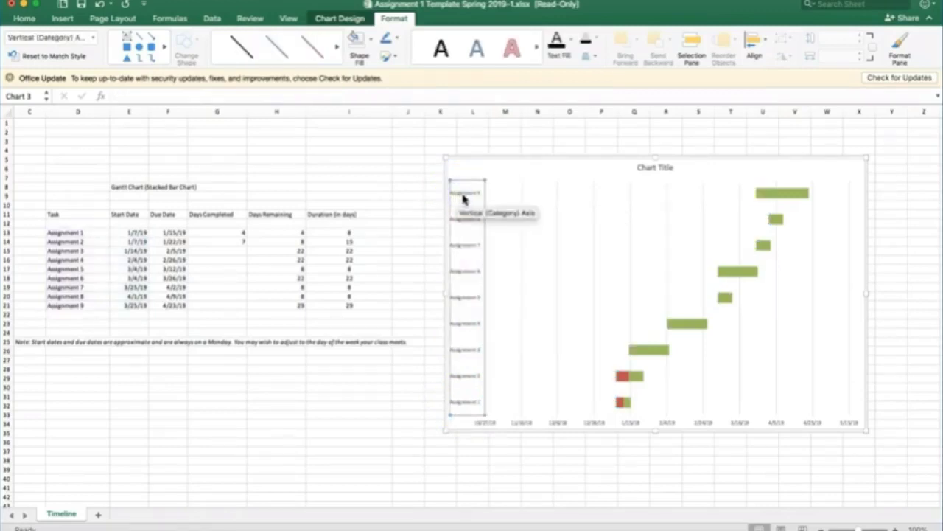
right_click(463, 197)
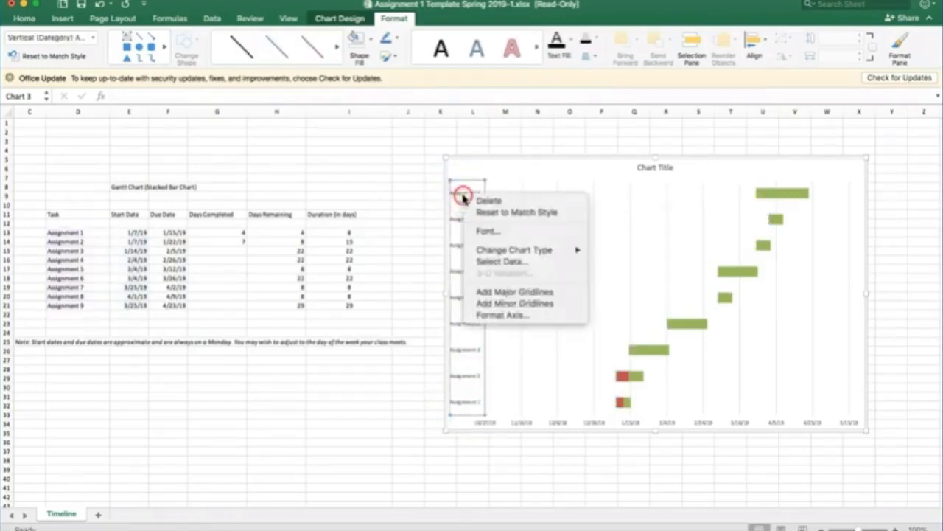
left_click(492, 316)
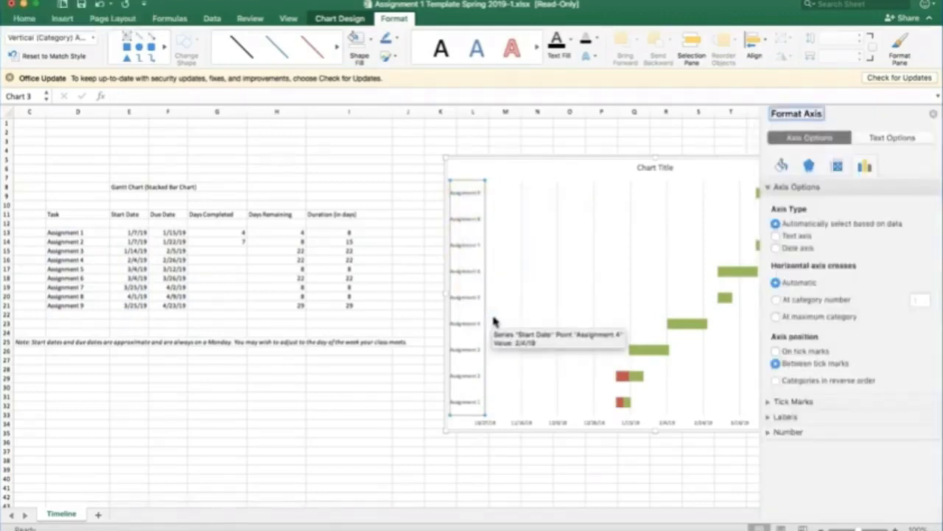
left_click(775, 381)
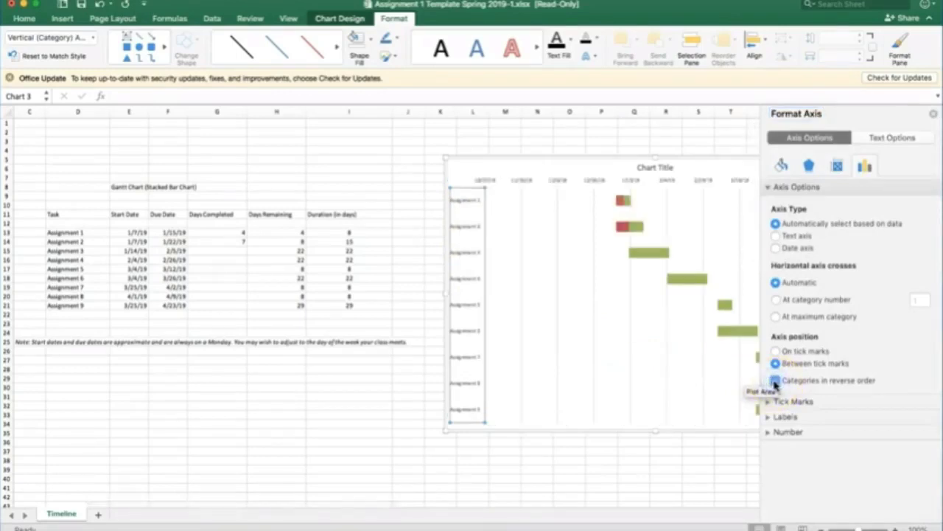
left_click(545, 480)
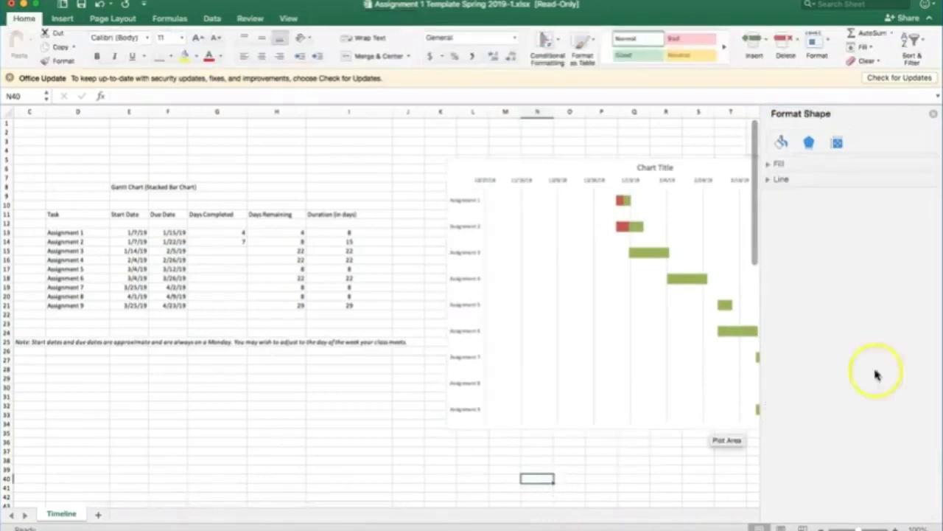
left_click(934, 115)
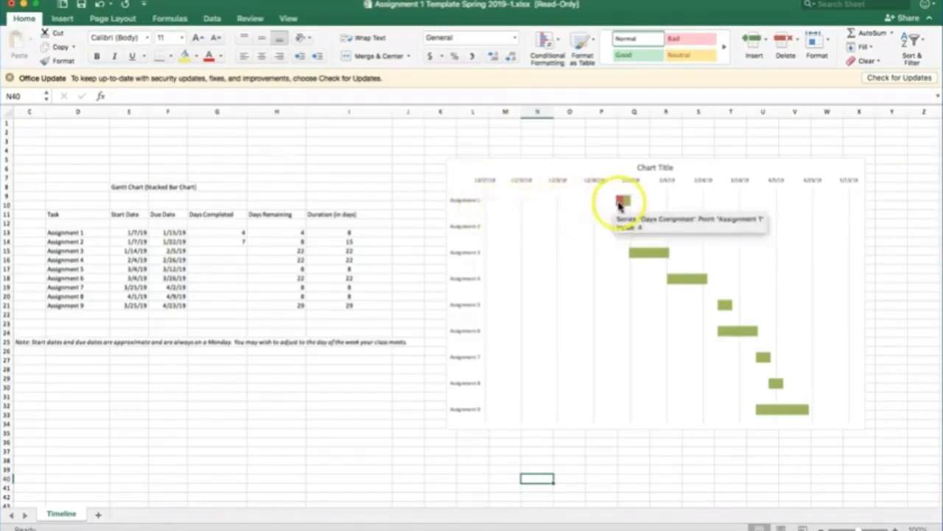
Set the horizontal date axis bounds to a minimum of 01/01/19 and a maximum of 05/01/19
right_click(483, 184)
right_click(480, 183)
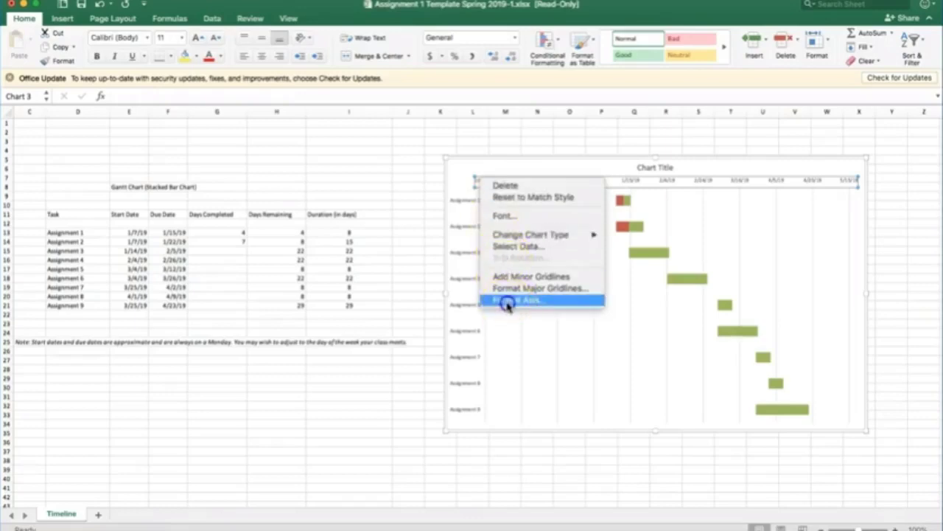
left_click(507, 304)
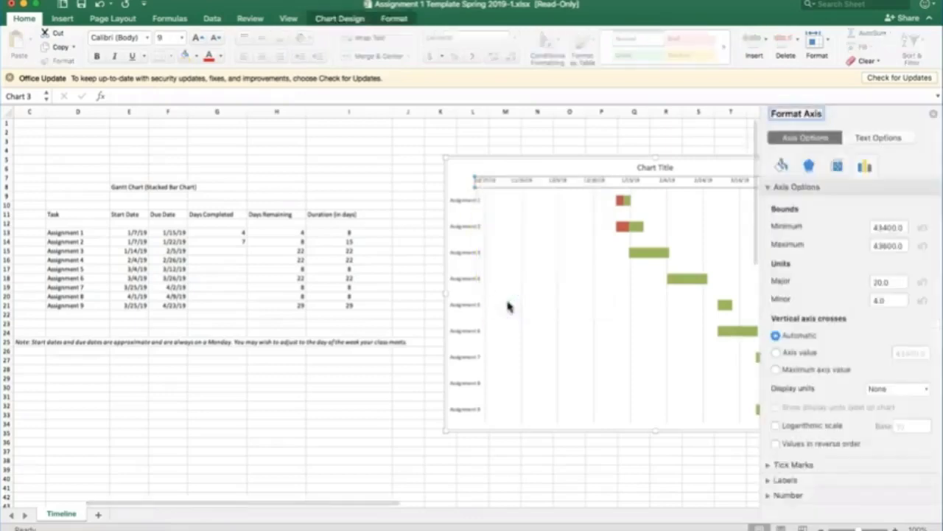
left_click_drag(907, 227, 870, 232)
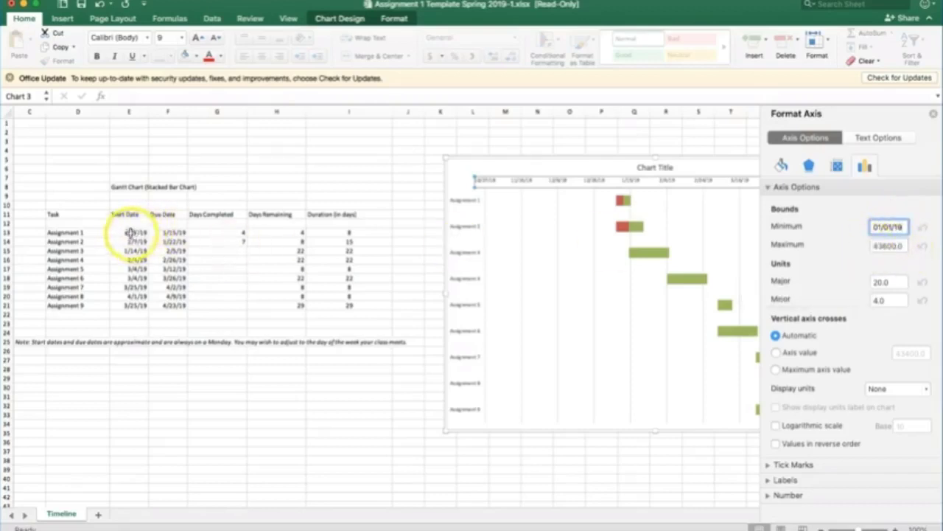
left_click(905, 245)
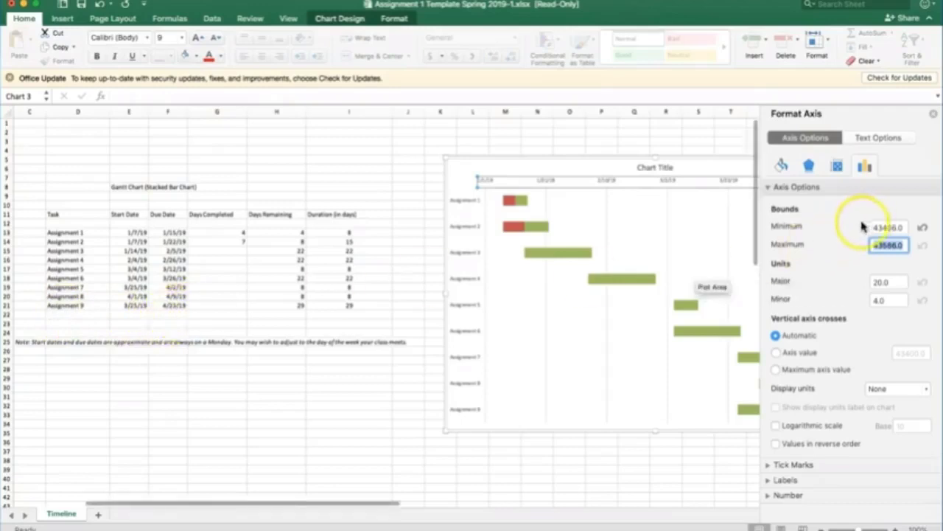
type("4")
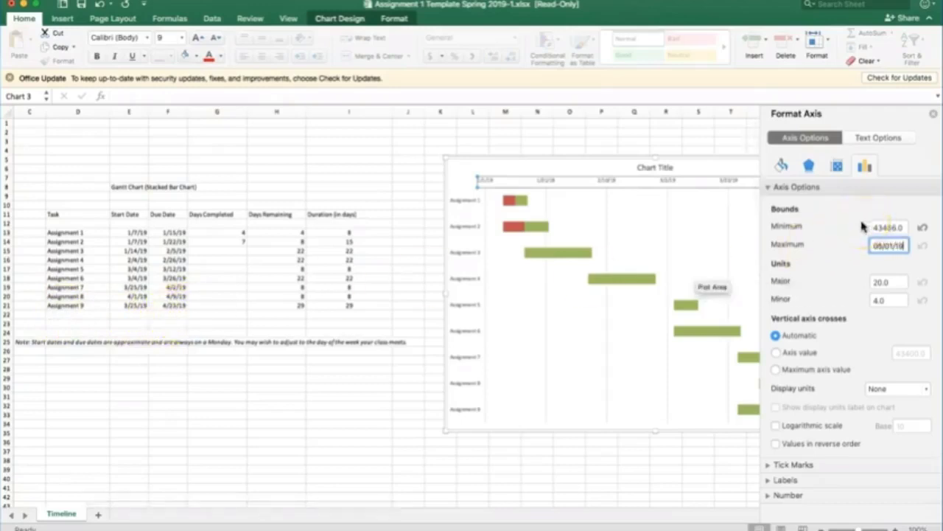
left_click(661, 470)
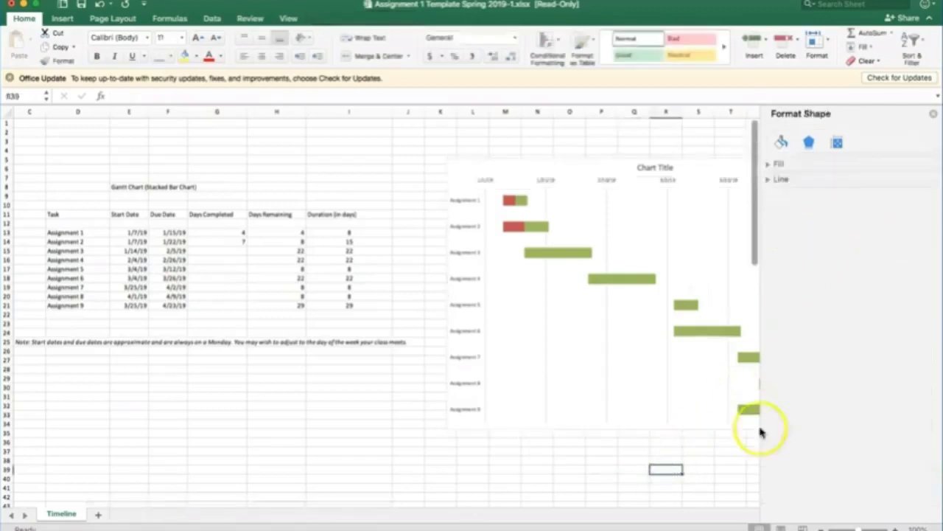
left_click(934, 114)
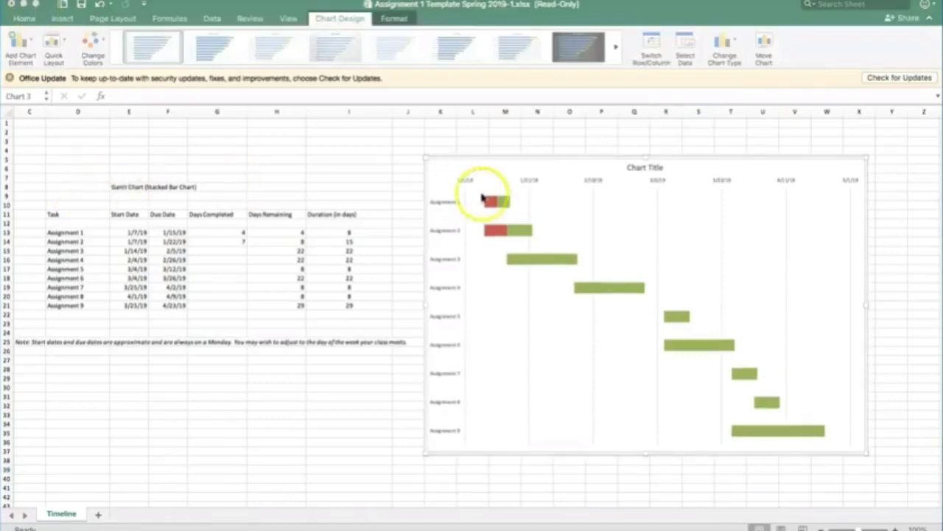
Add a legend to the chart using the Bottom placement
left_click(347, 20)
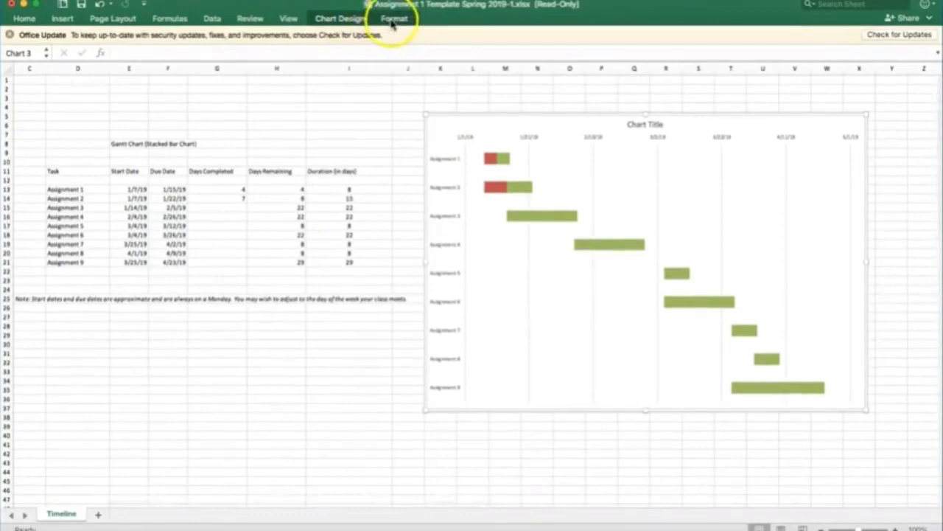
left_click(342, 22)
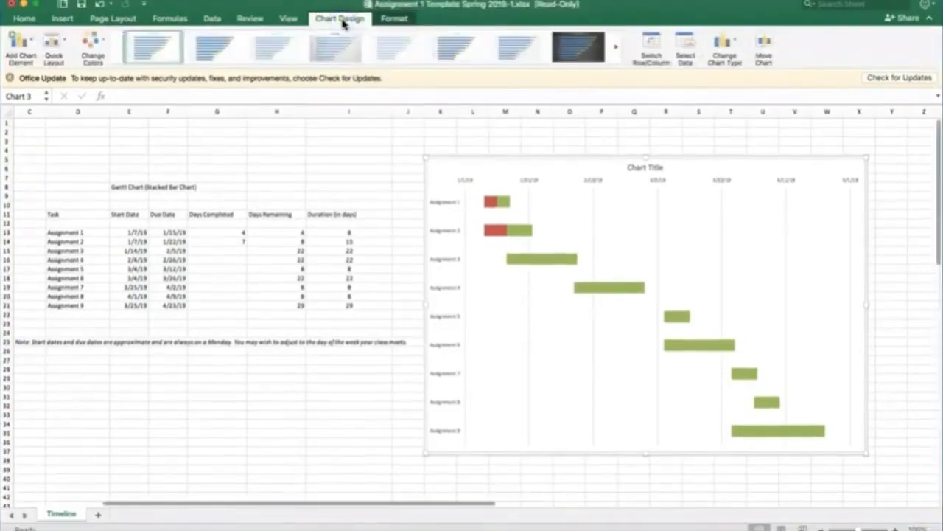
left_click(21, 62)
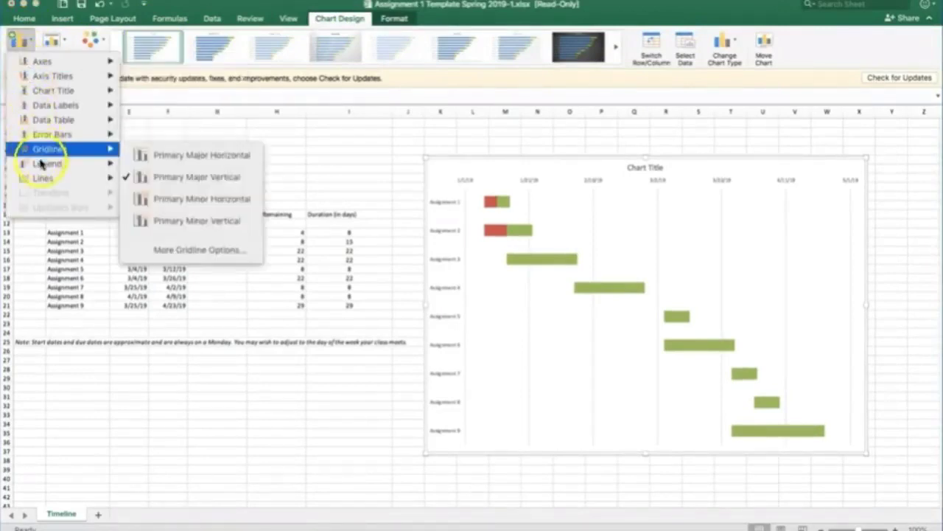
mouse_move(42, 169)
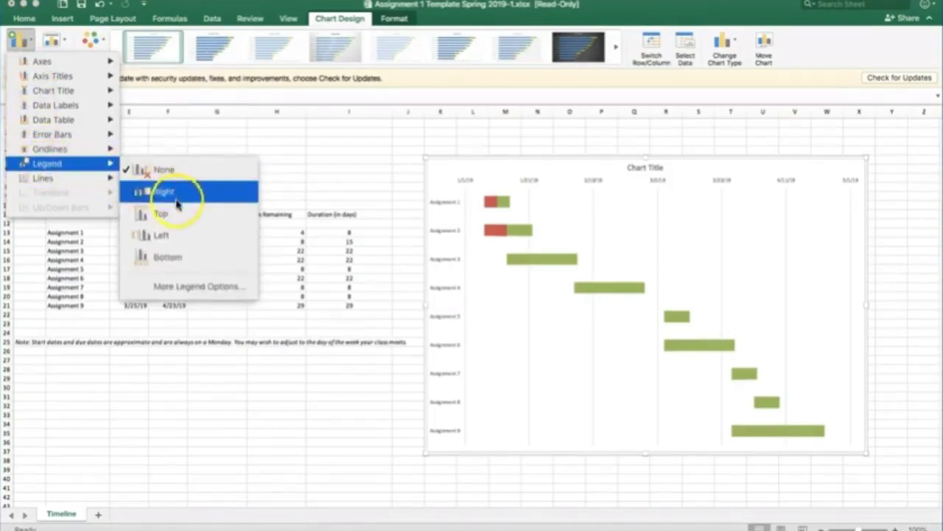
left_click(177, 260)
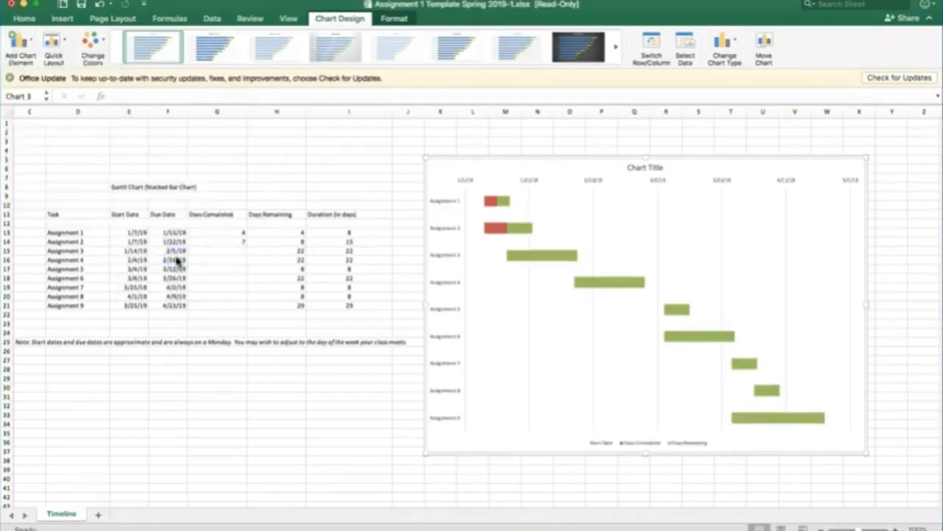
Place the chart title above the chart and change its text to HRD 315
left_click(18, 44)
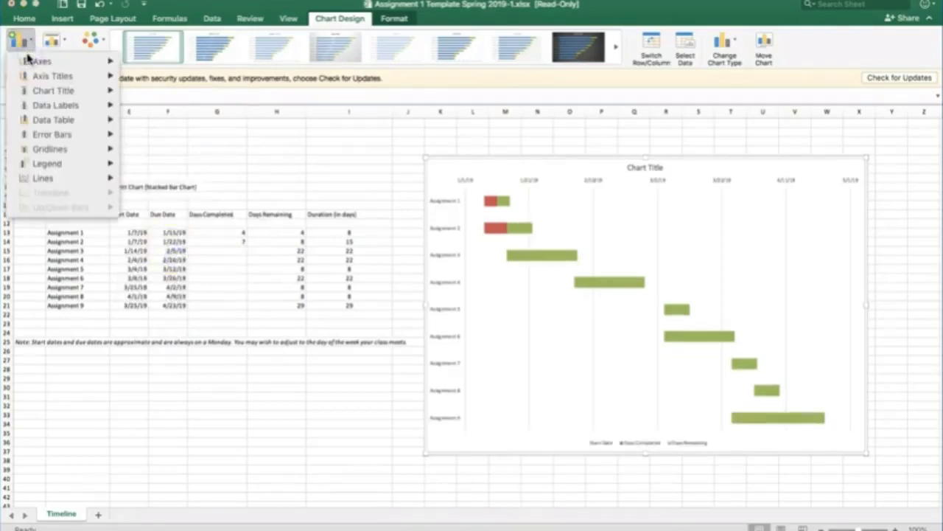
left_click(39, 94)
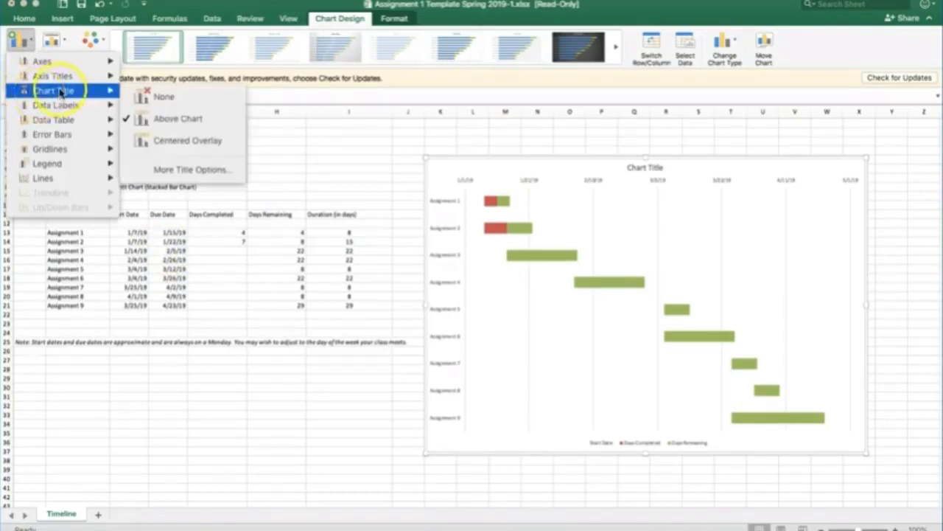
left_click(171, 119)
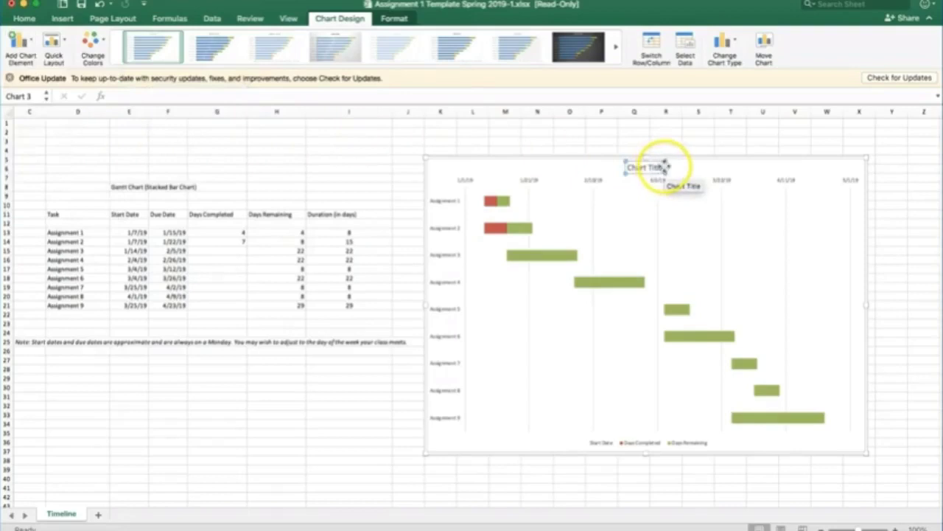
left_click_drag(663, 168, 626, 162)
type("T")
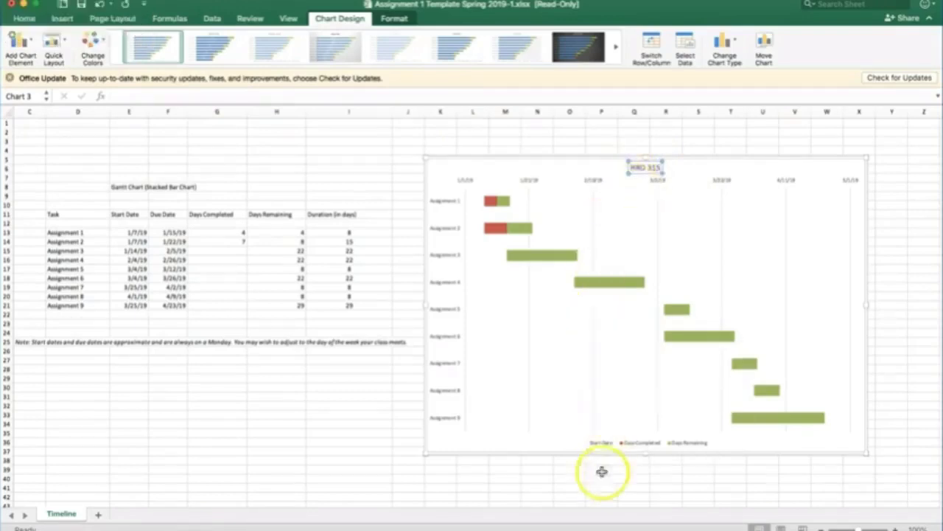
Select only the Start Date entry within the chart's legend
left_click(599, 446)
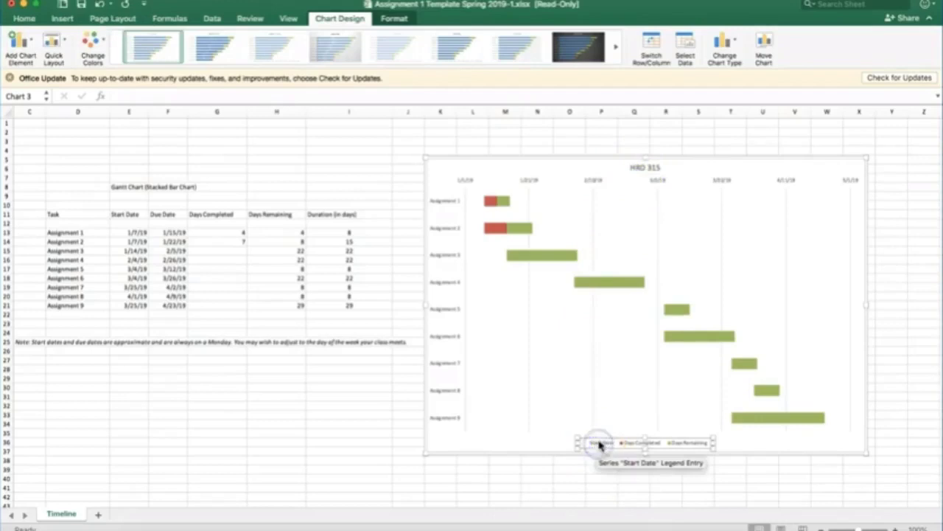
left_click(597, 444)
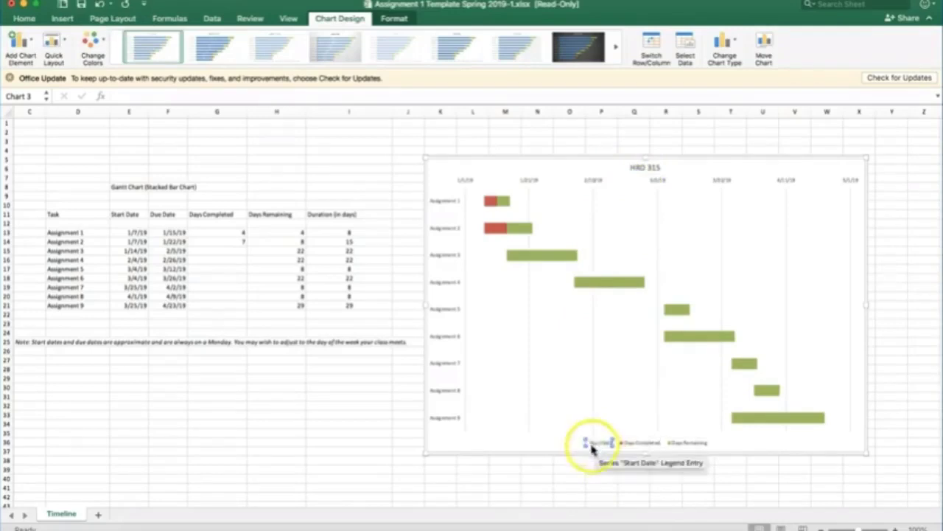